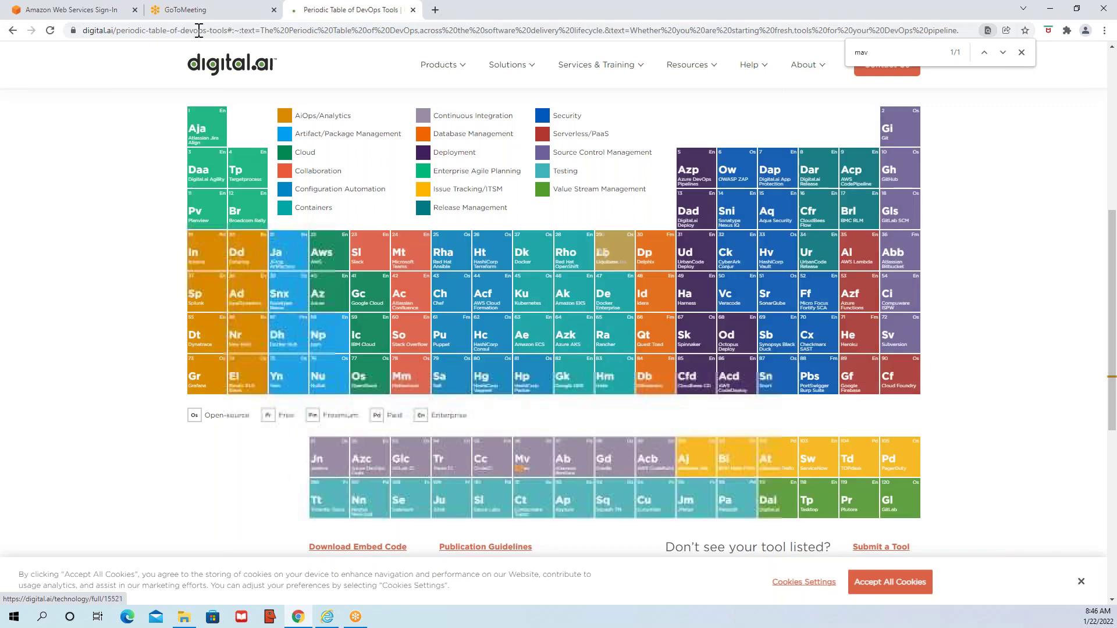
- Try loading localhost:8080 in Chrome, which refuses to connect
key(ctrl+l)
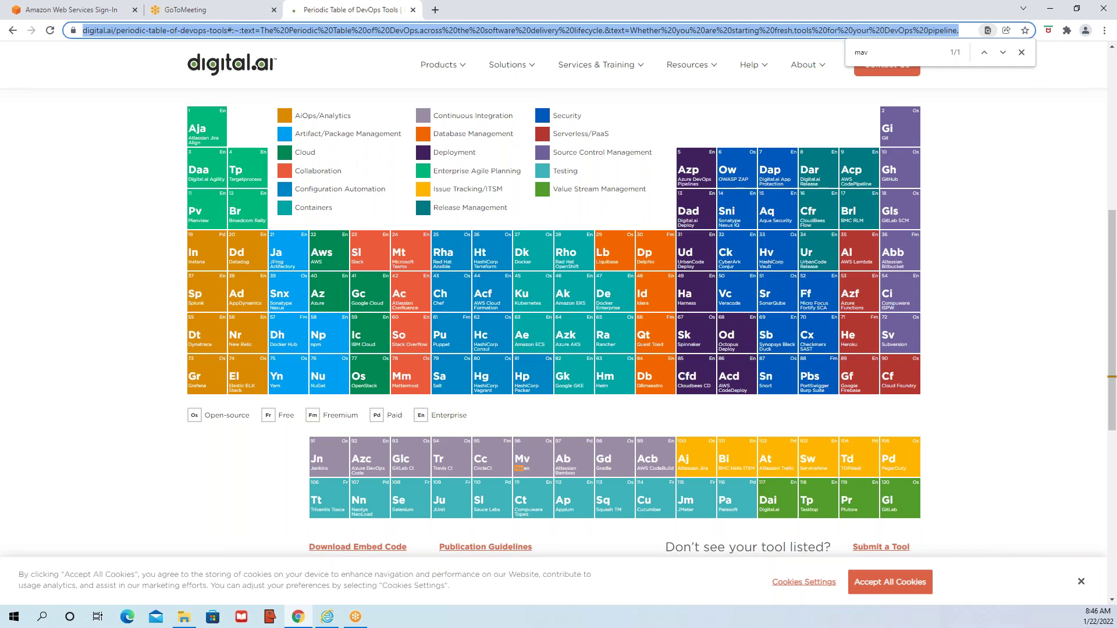
text(loc)
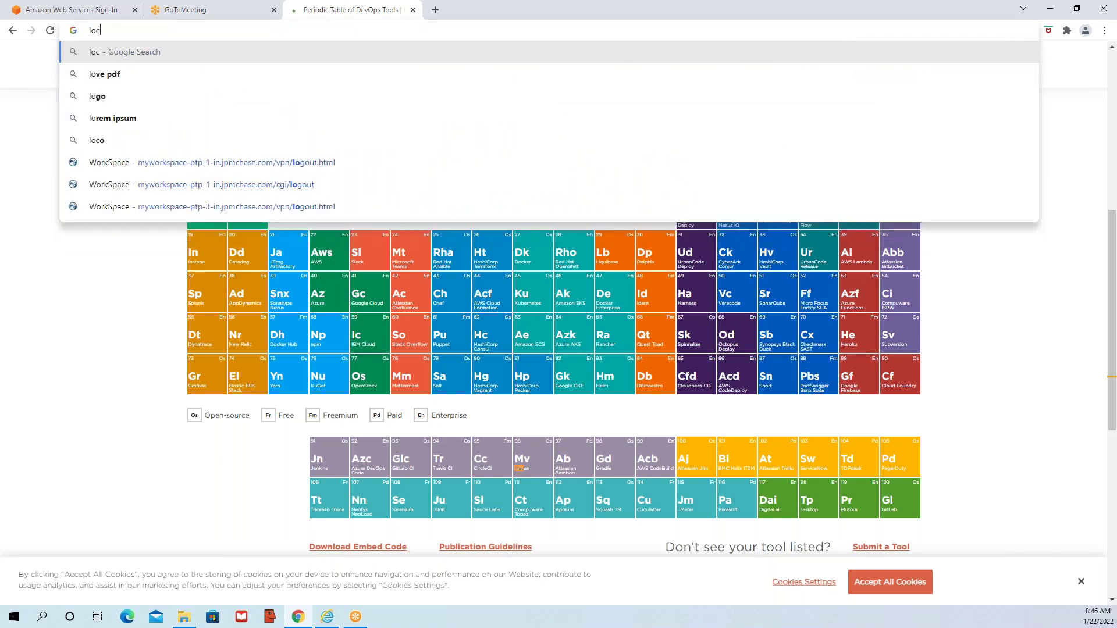
text(alhost:8080)
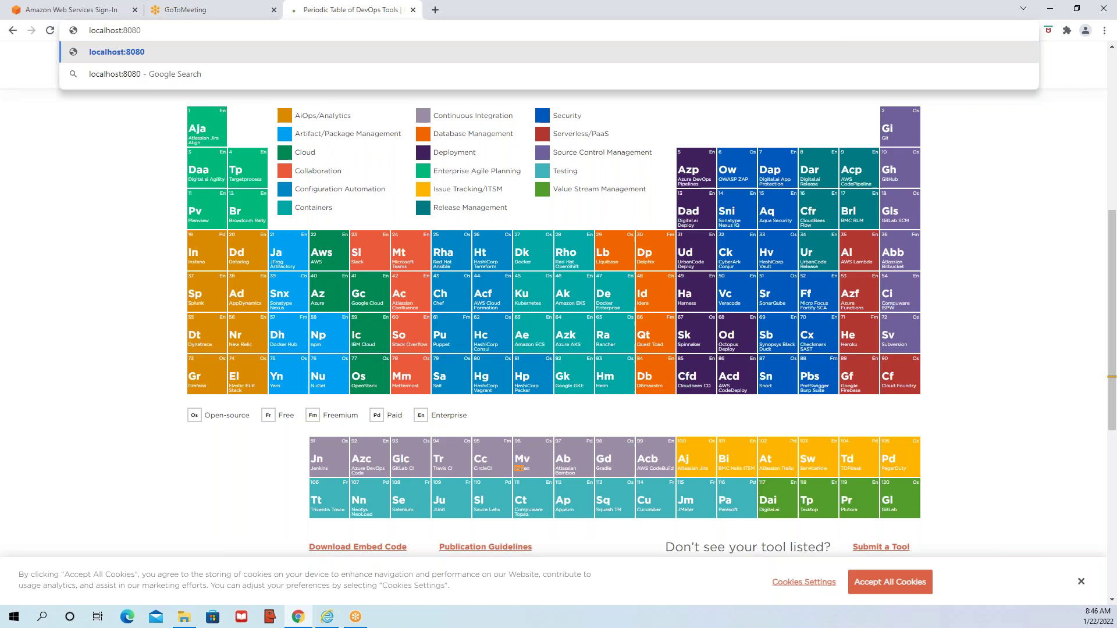
key(Return)
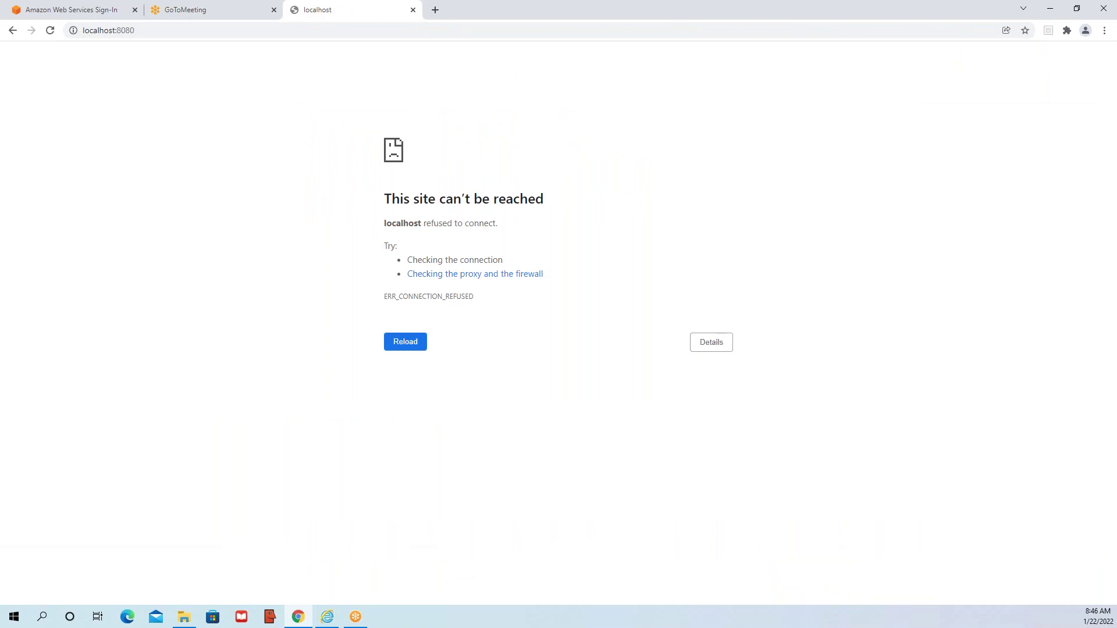
- Change the address port to 8081 to reach the Jenkins sign-in page
key(ctrl+a)
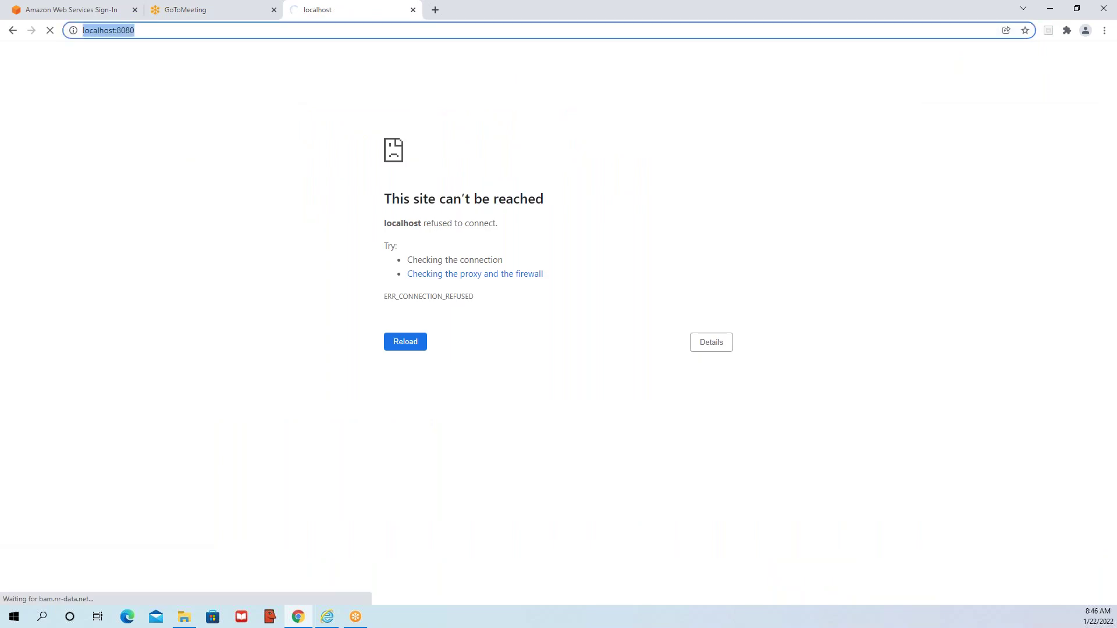
key(End)
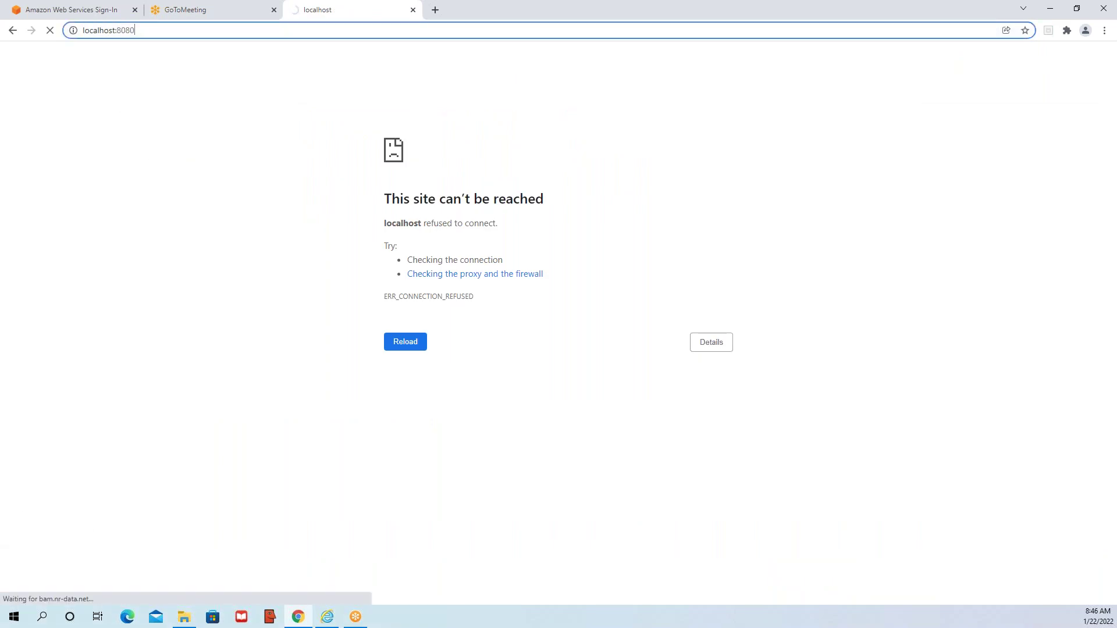
key(BackSpace)
text(1)
key(Return)
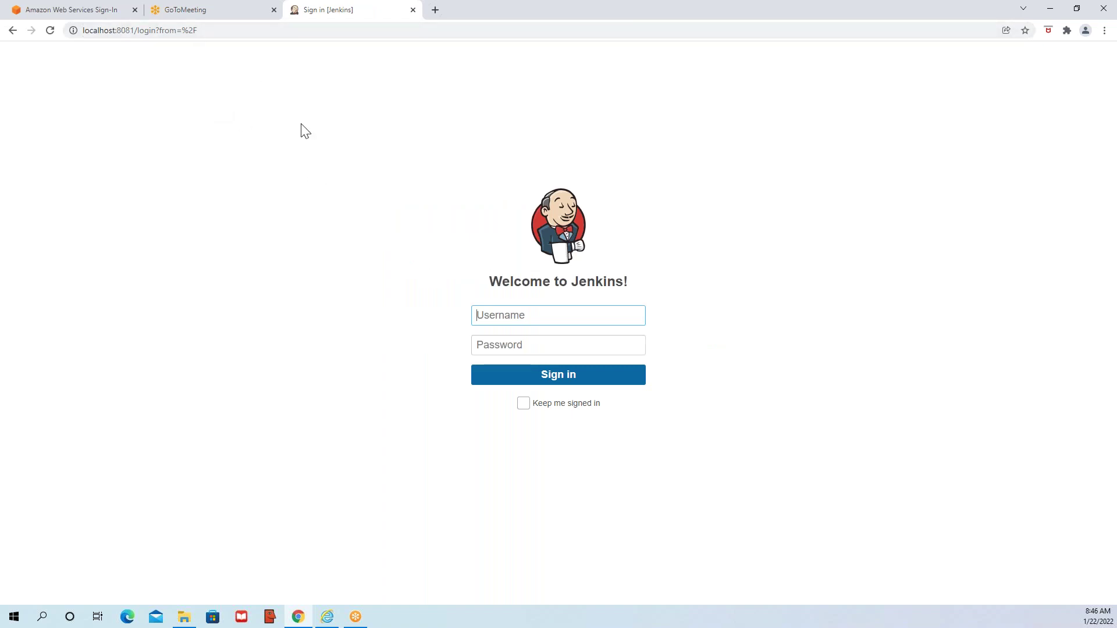
- Sign in to Jenkins with the account username and password to reach the dashboard
click(207, 28)
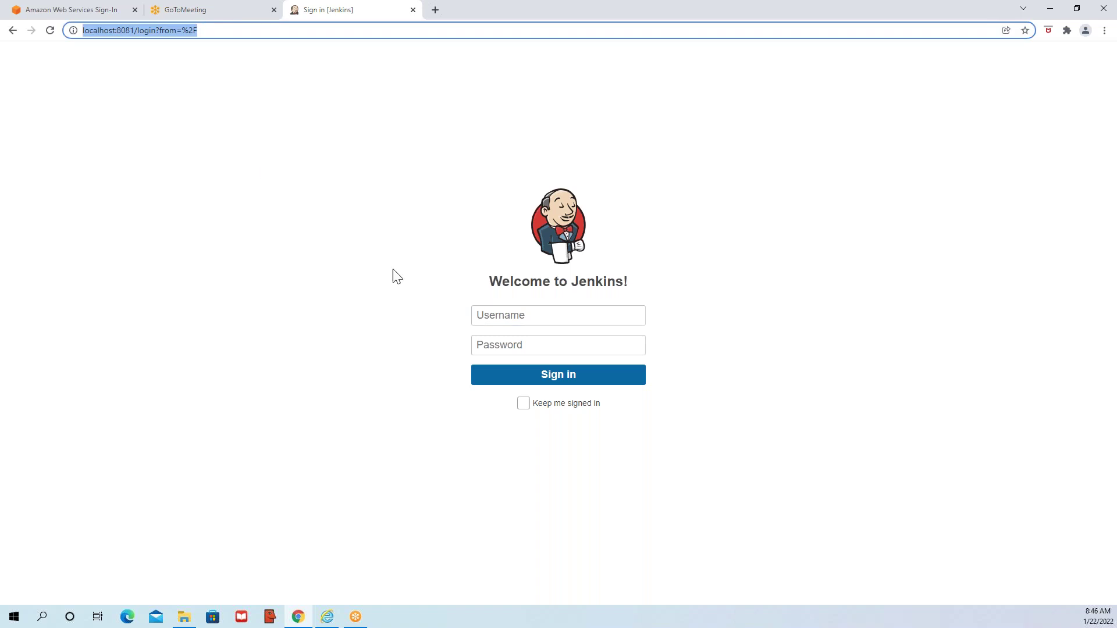
click(507, 323)
text(jenkins)
key(Tab)
text(jenkins)
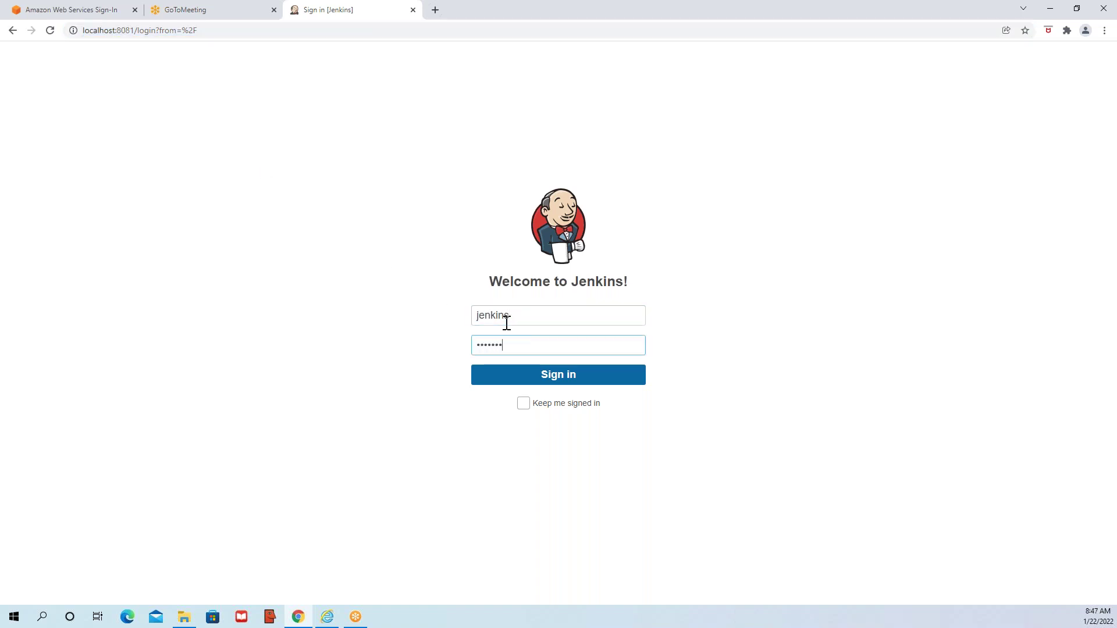
click(565, 376)
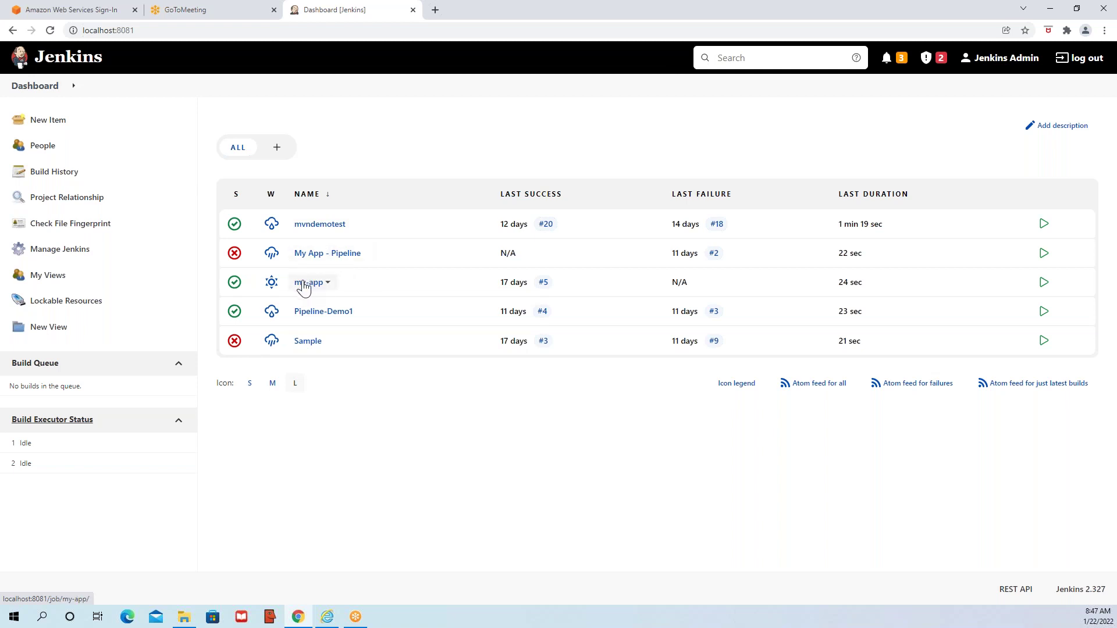
- Go from the dashboard into the my-app job and open its Configure page
click(304, 285)
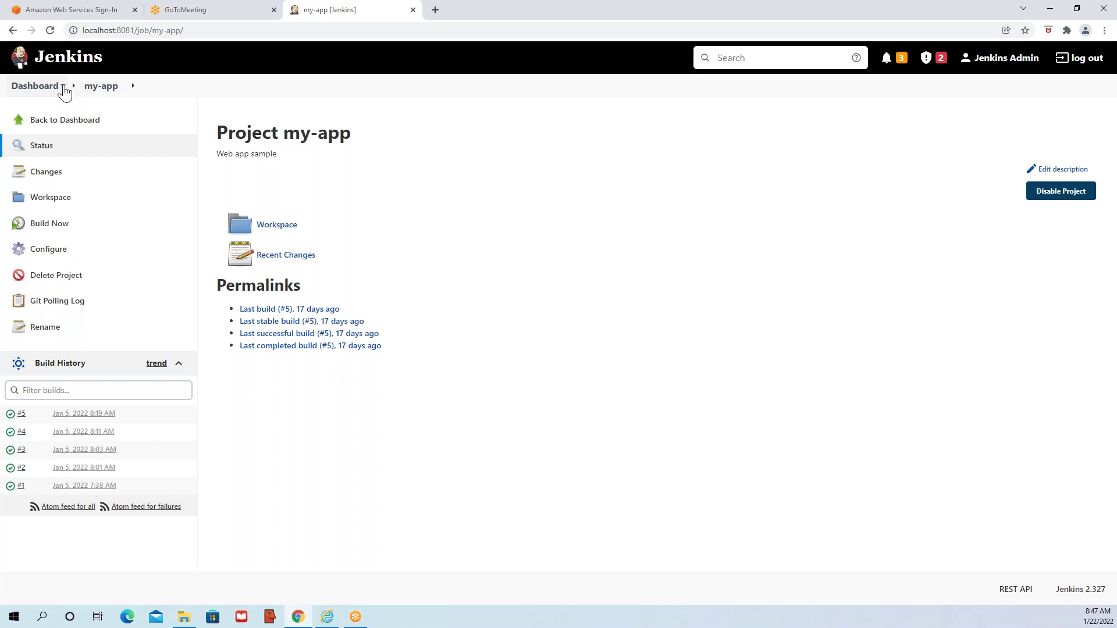
click(64, 87)
click(50, 254)
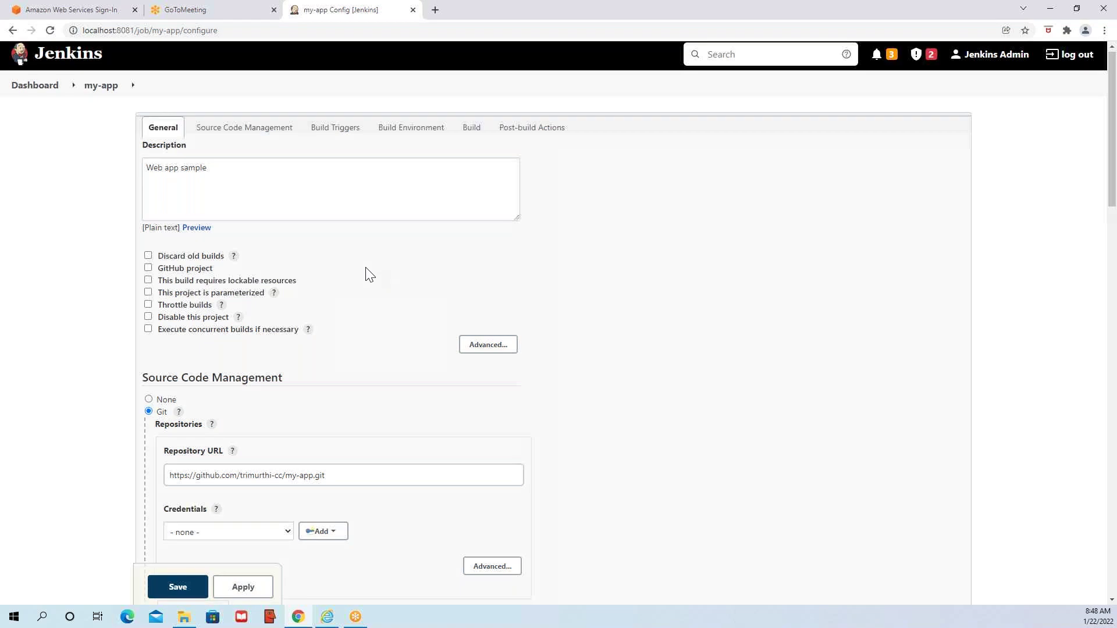
- Copy the my-app.git Repository URL from Source Code Management
scroll(352, 242, down, 2)
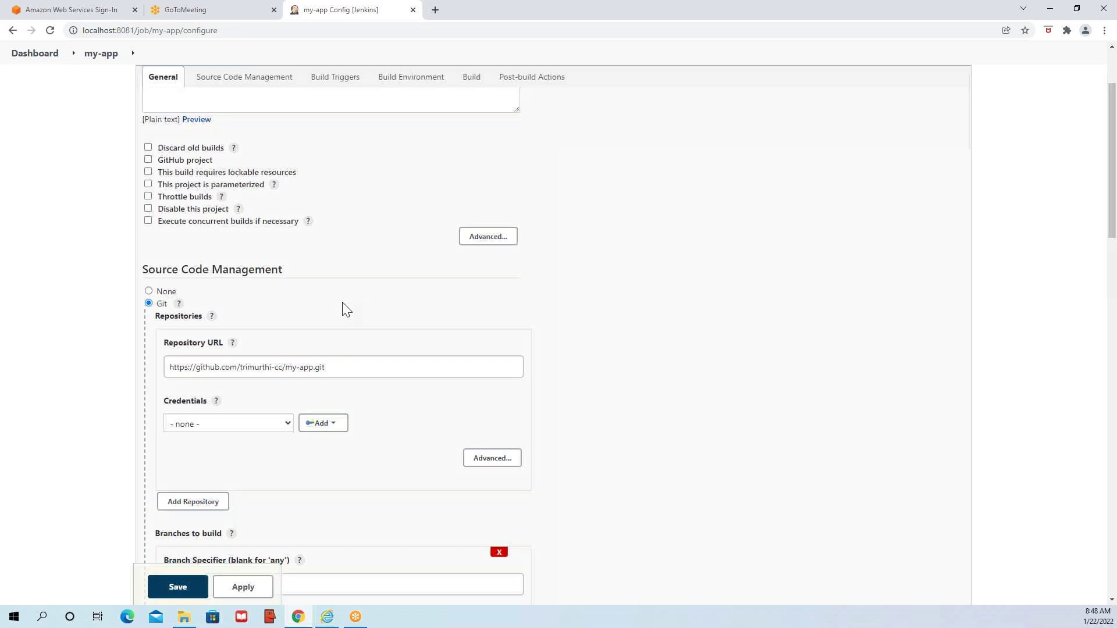
scroll(346, 309, down, 2)
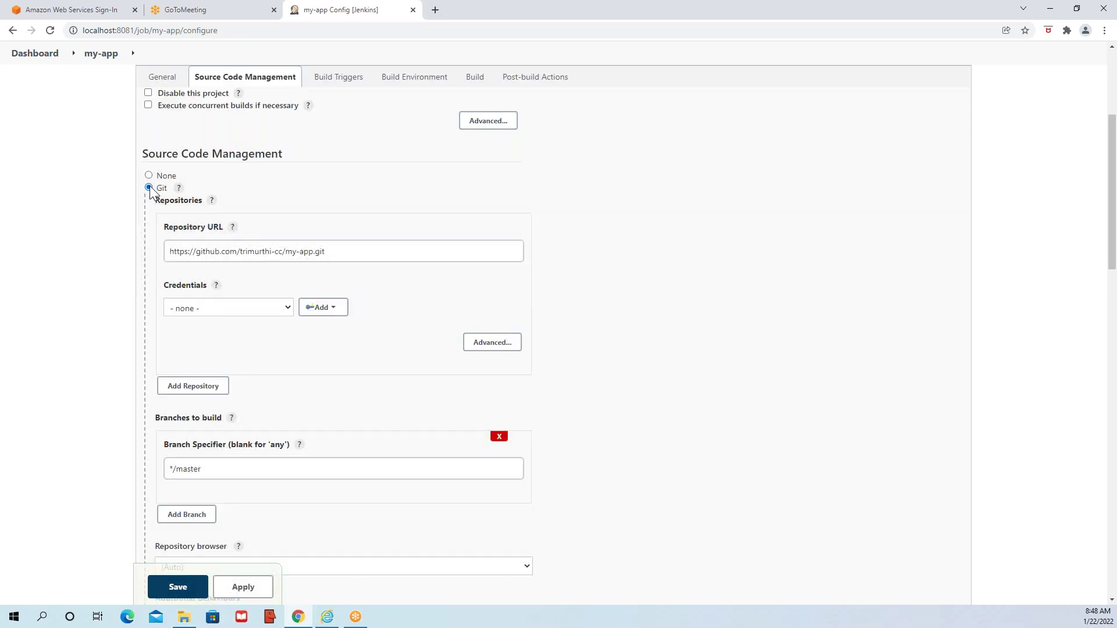
triple_click(373, 254)
key(ctrl+c)
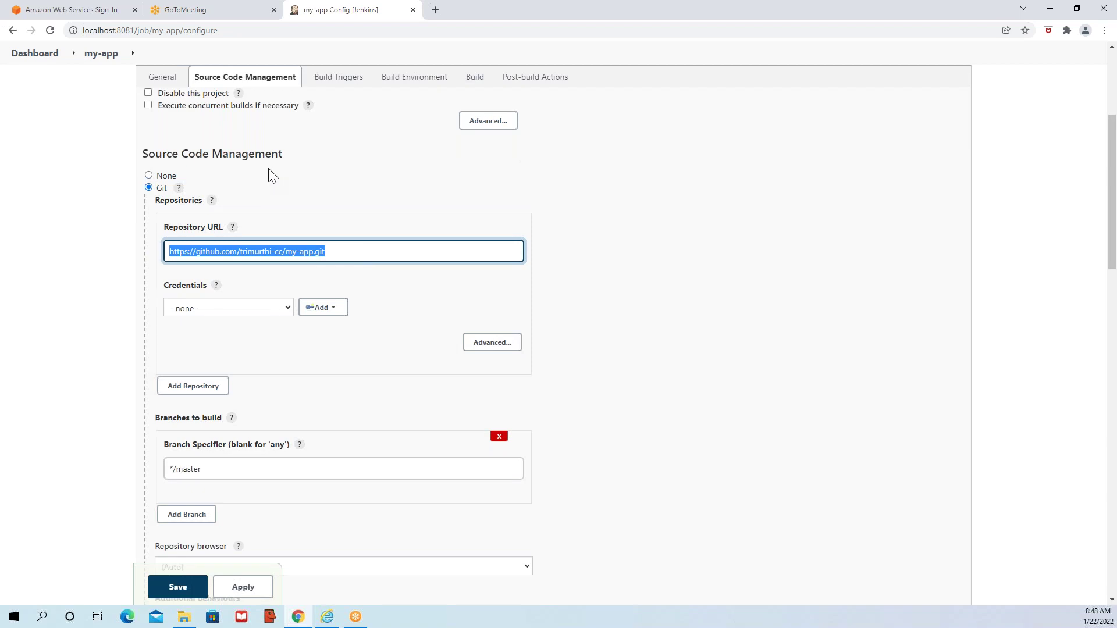
- Paste the repository URL into another tab to load its GitHub page
click(214, 18)
click(214, 27)
key(ctrl+v)
key(Return)
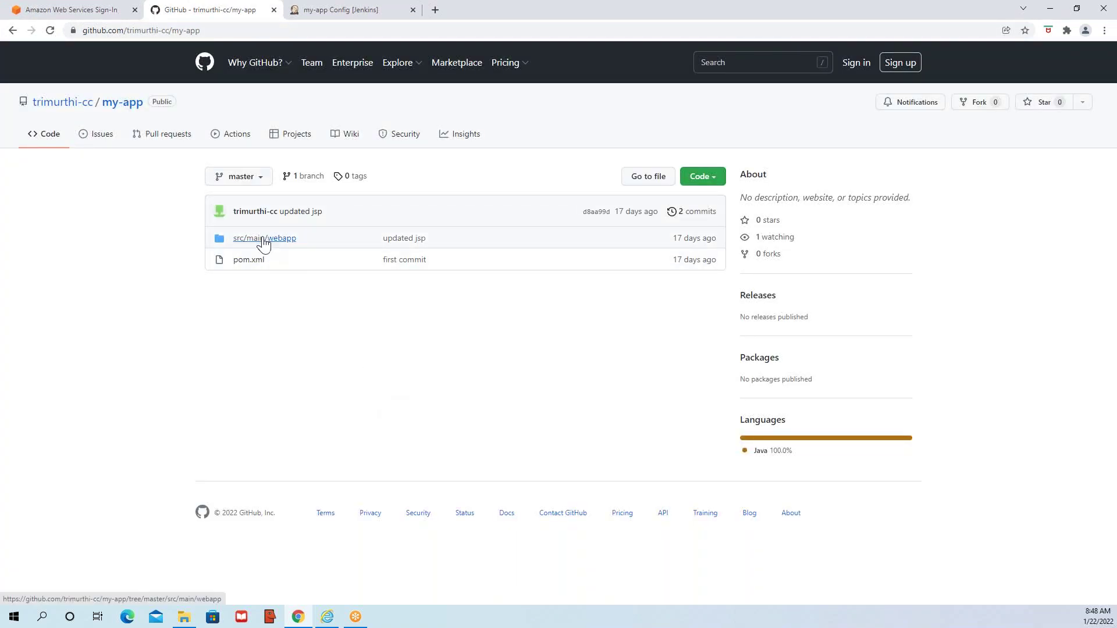
- Browse GitHub into src/main/webapp/WEB-INF to find web.xml, then return to the my-app configuration
click(263, 238)
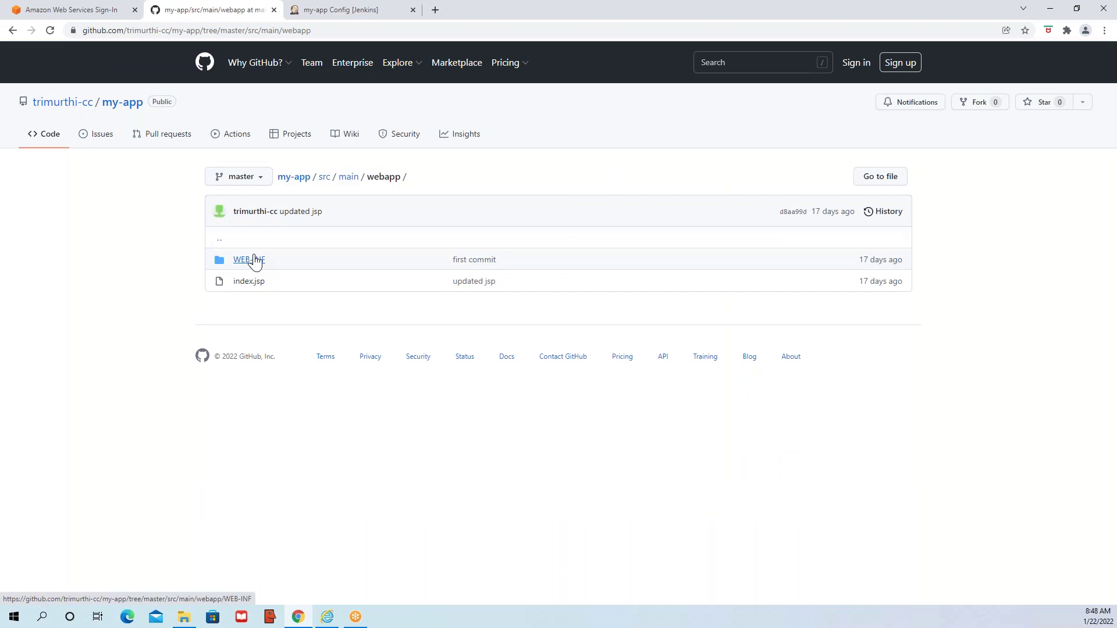
click(255, 260)
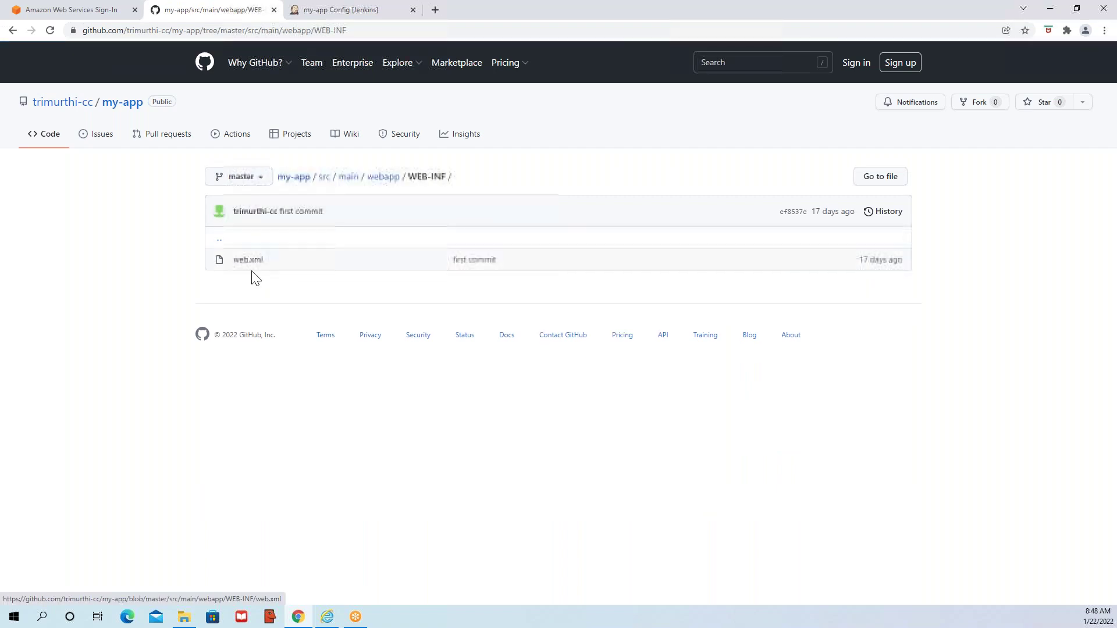
click(301, 12)
click(361, 250)
click(375, 381)
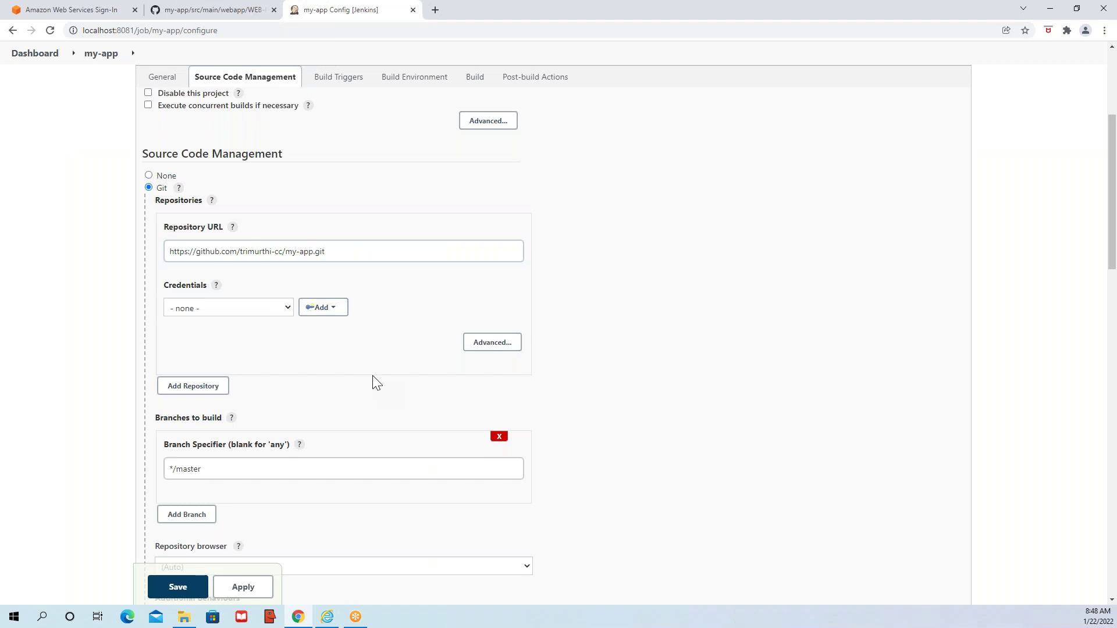
scroll(374, 382, down, 1)
click(262, 250)
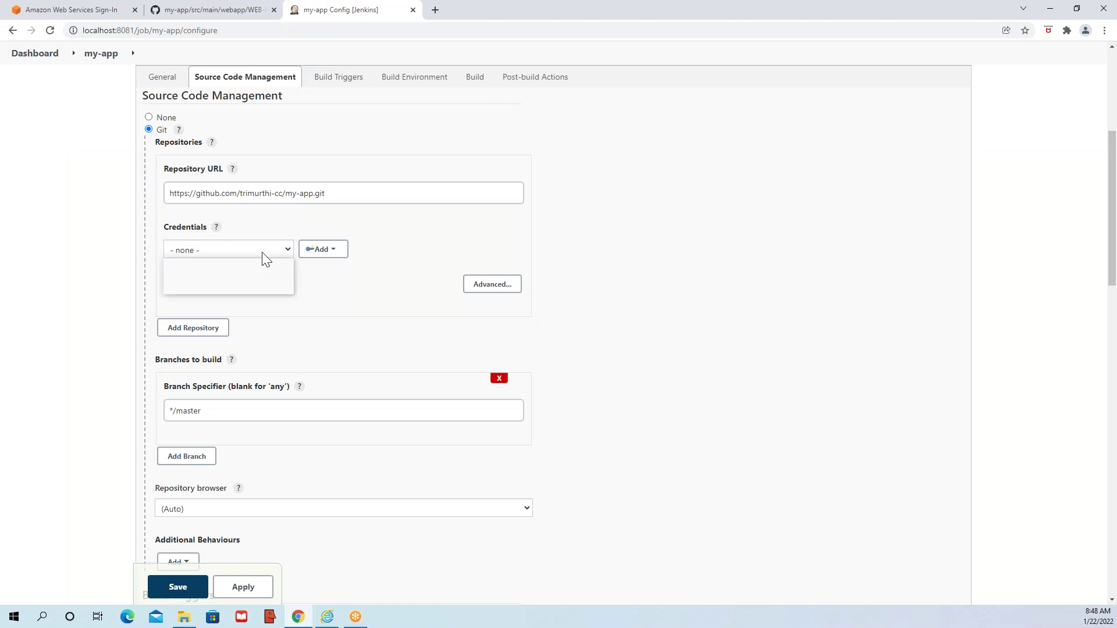
click(336, 292)
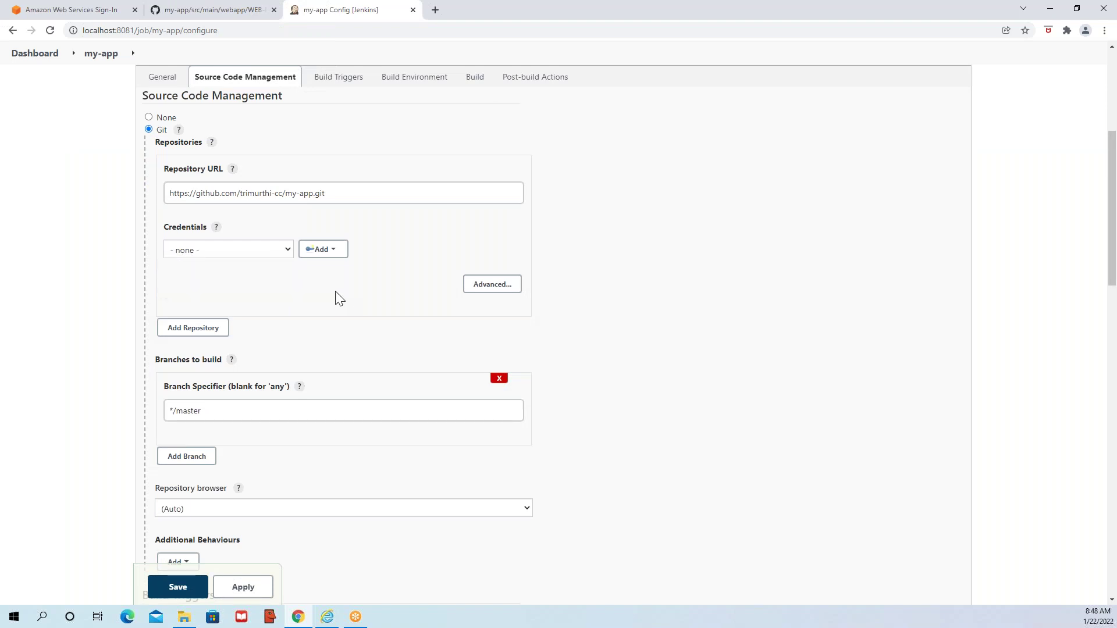
scroll(335, 320, down, 2)
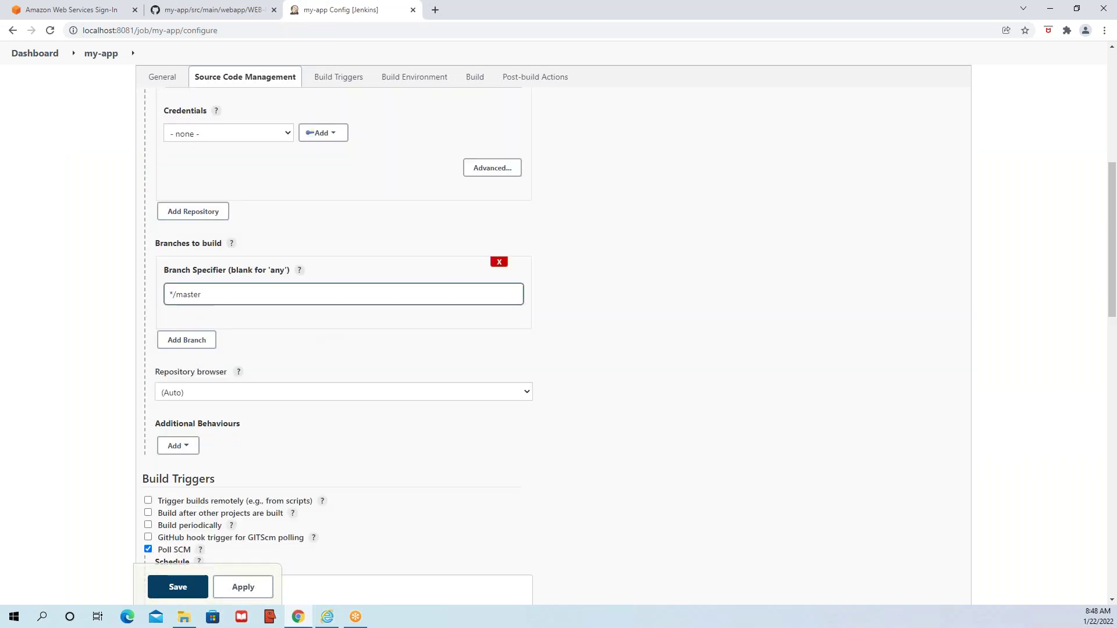
click(276, 299)
click(277, 298)
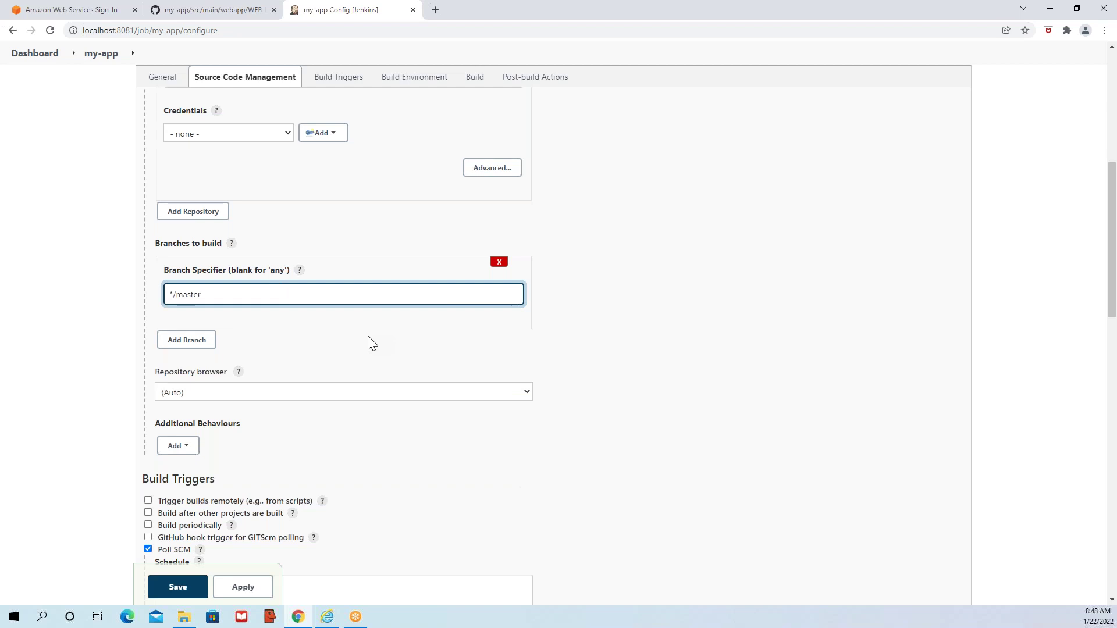
scroll(372, 343, down, 2)
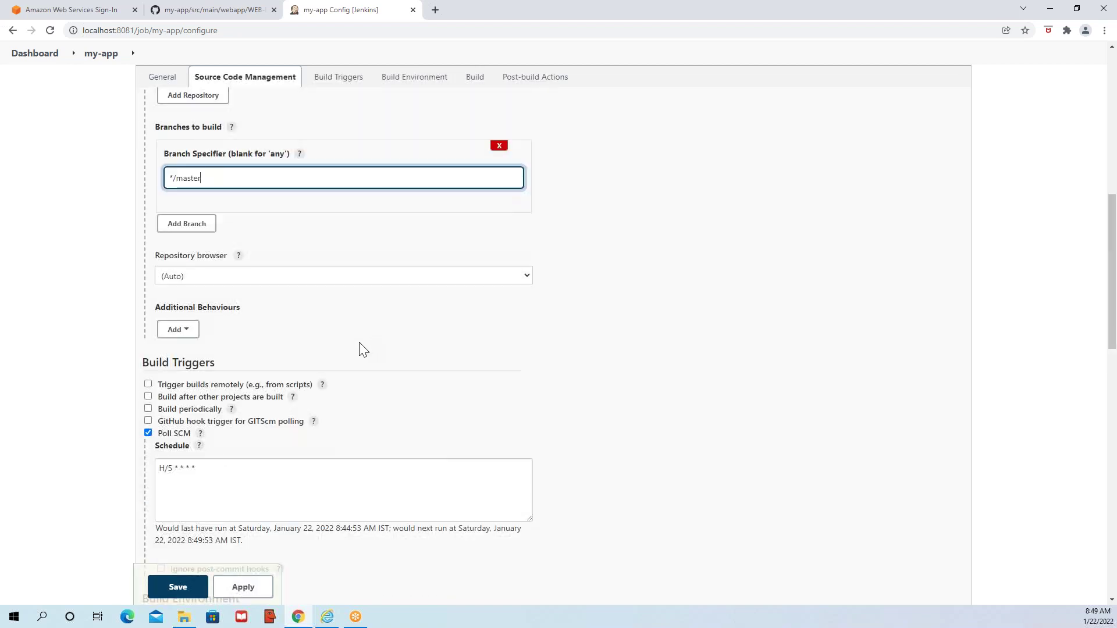
scroll(359, 349, down, 1)
scroll(339, 388, down, 2)
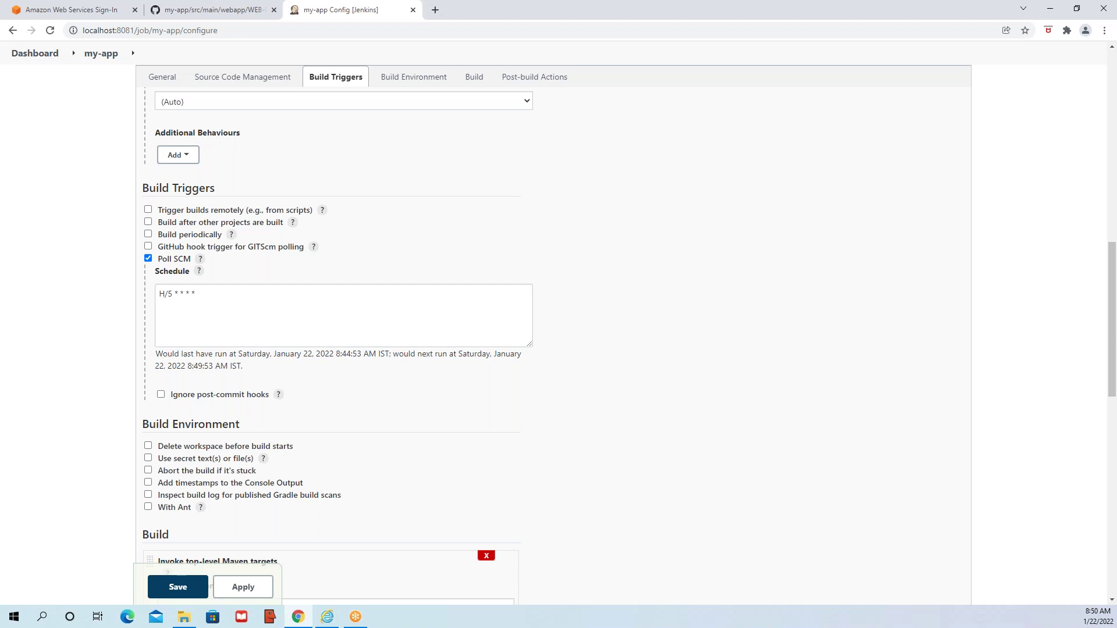
click(321, 296)
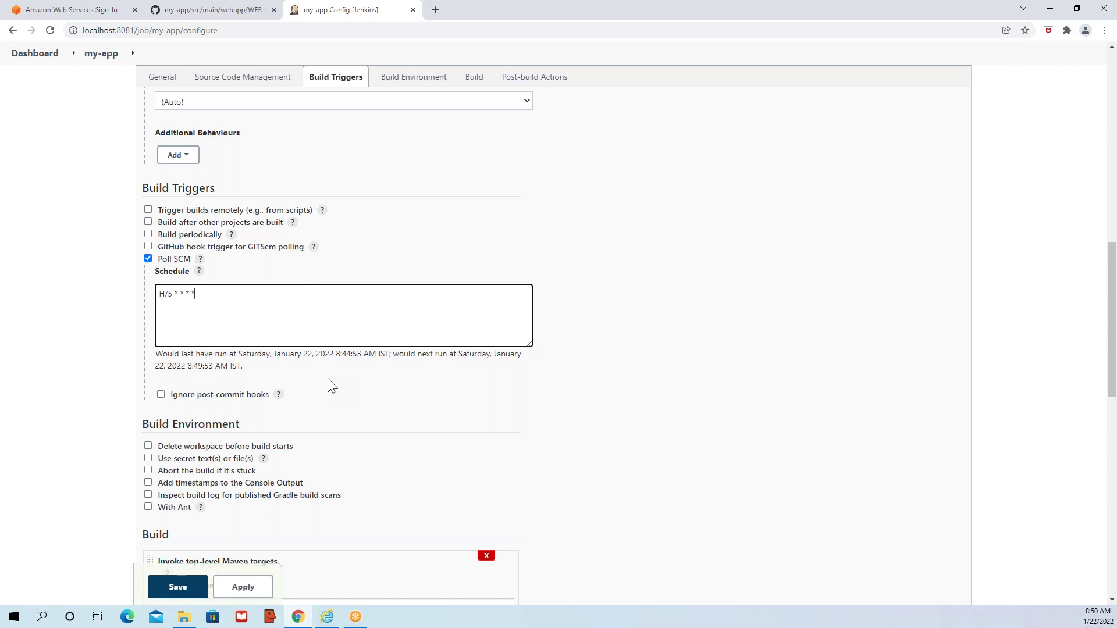
scroll(331, 386, down, 1)
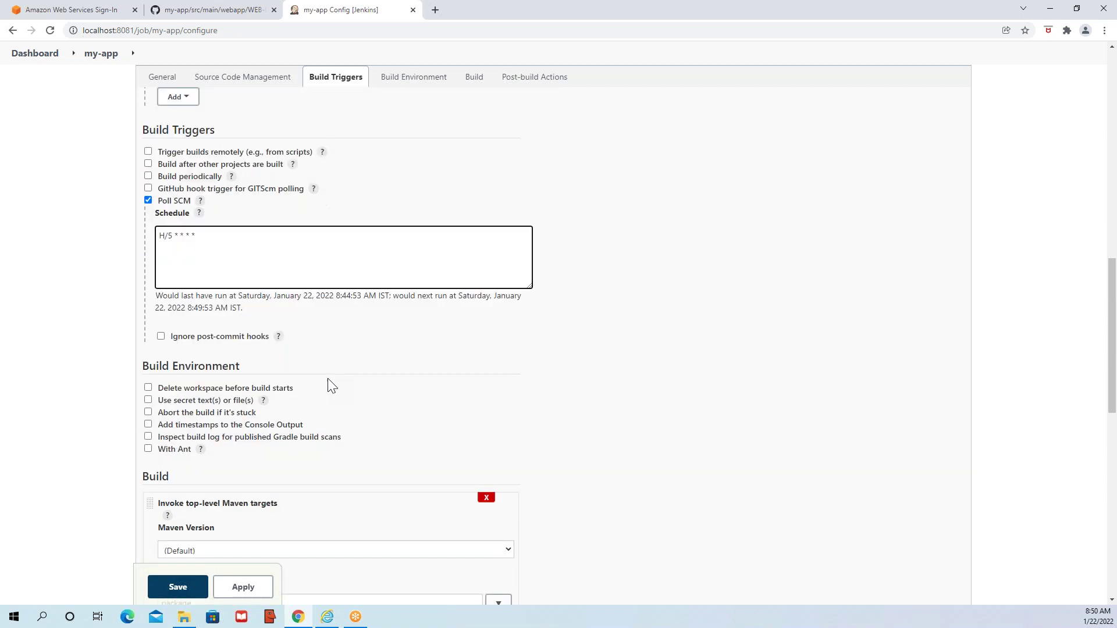
- Close the Poll SCM Schedule help and scroll down to the Build Environment and Maven build step
click(199, 213)
scroll(288, 362, down, 3)
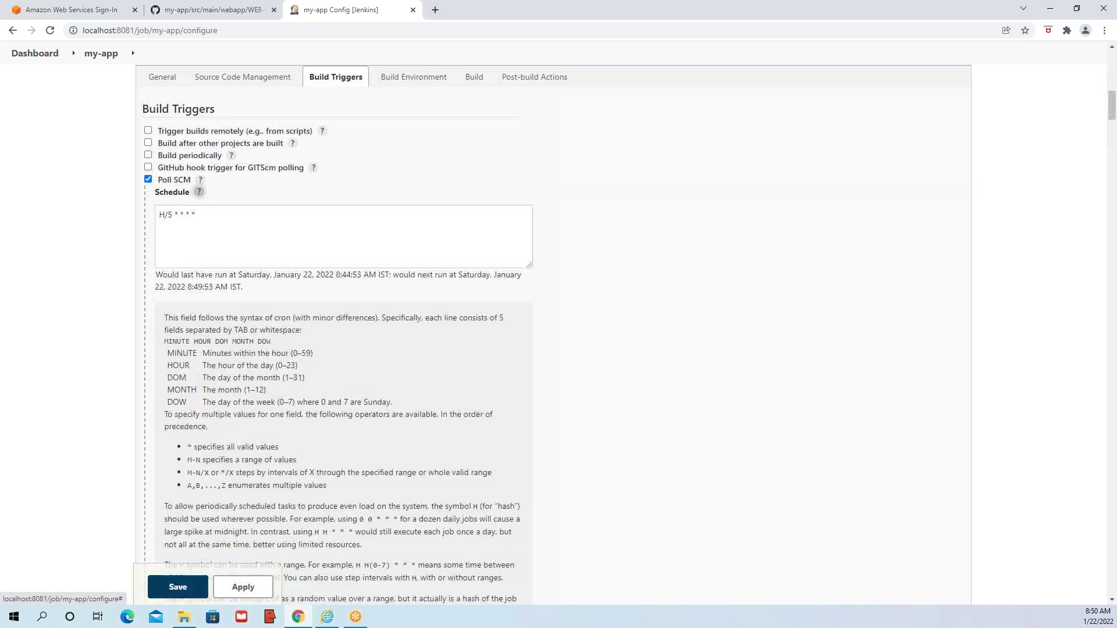
scroll(336, 406, up, 3)
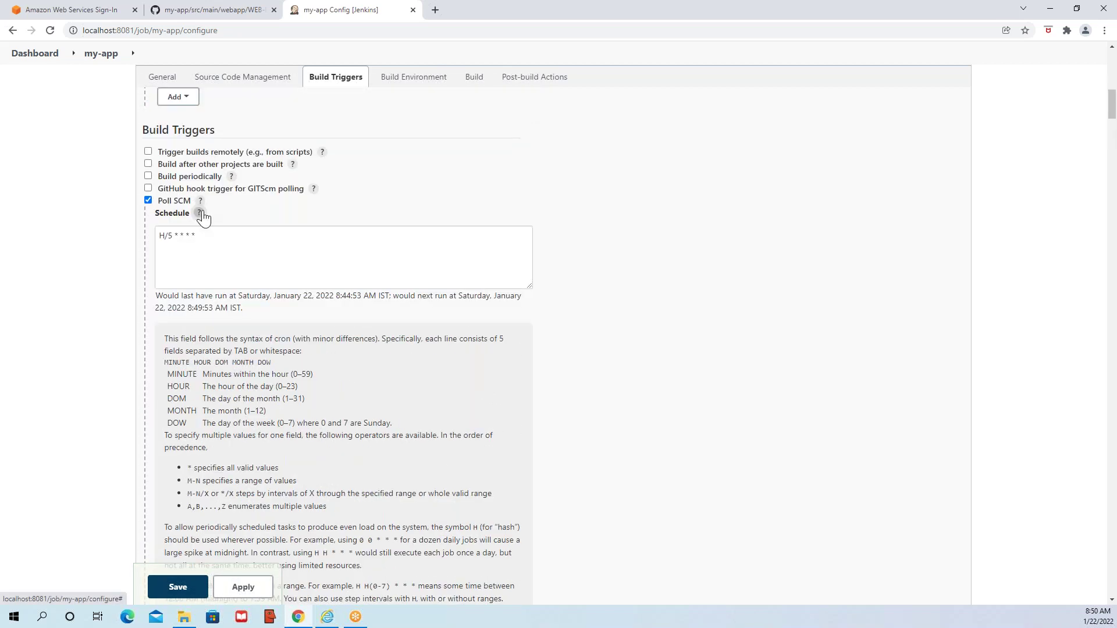
click(199, 213)
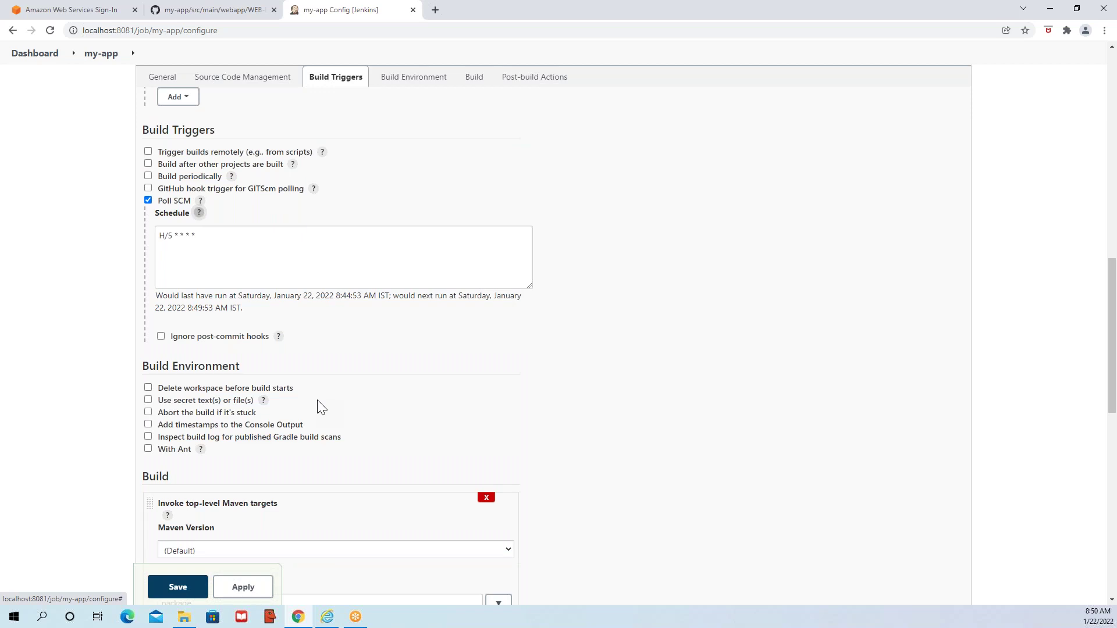
scroll(319, 404, down, 3)
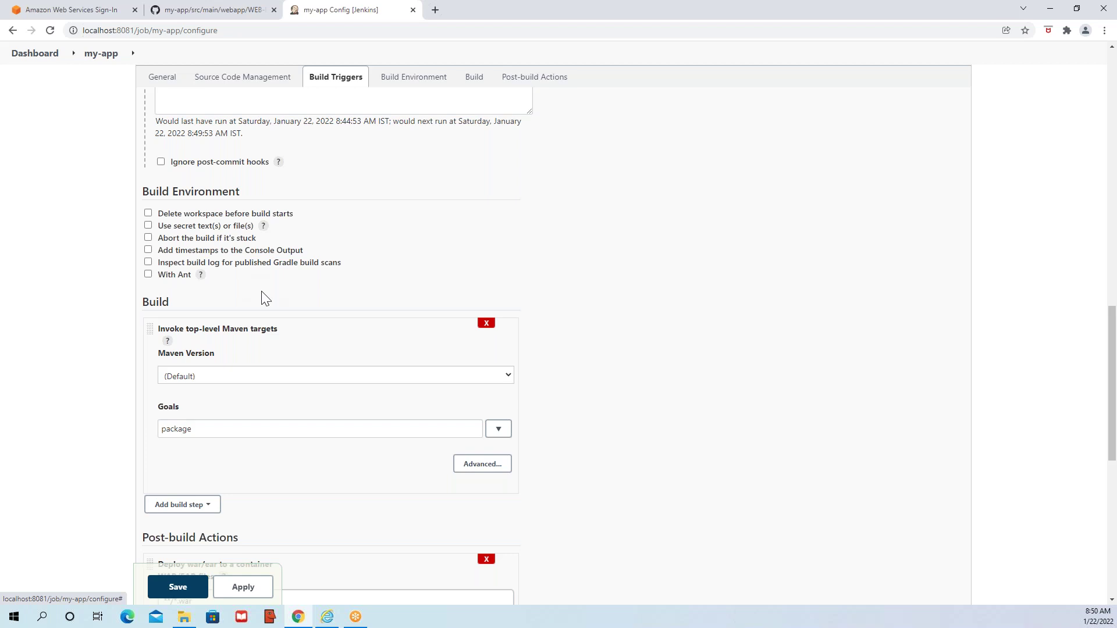
- Expand the Maven step's advanced options and check the Goals field holds 'package'
scroll(270, 302, down, 1)
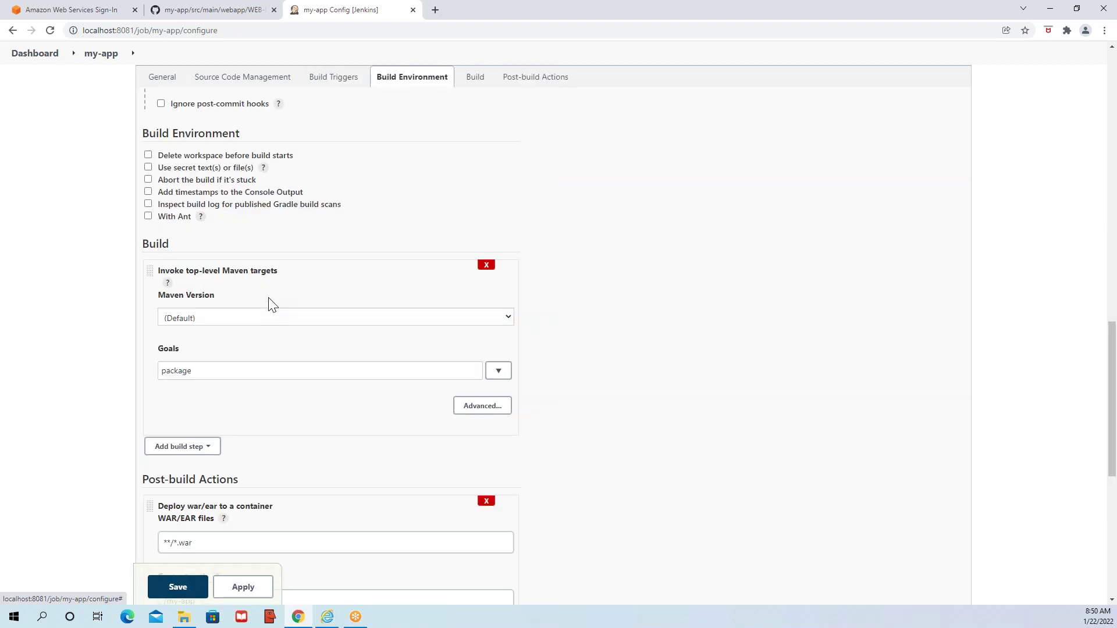
scroll(274, 326, down, 1)
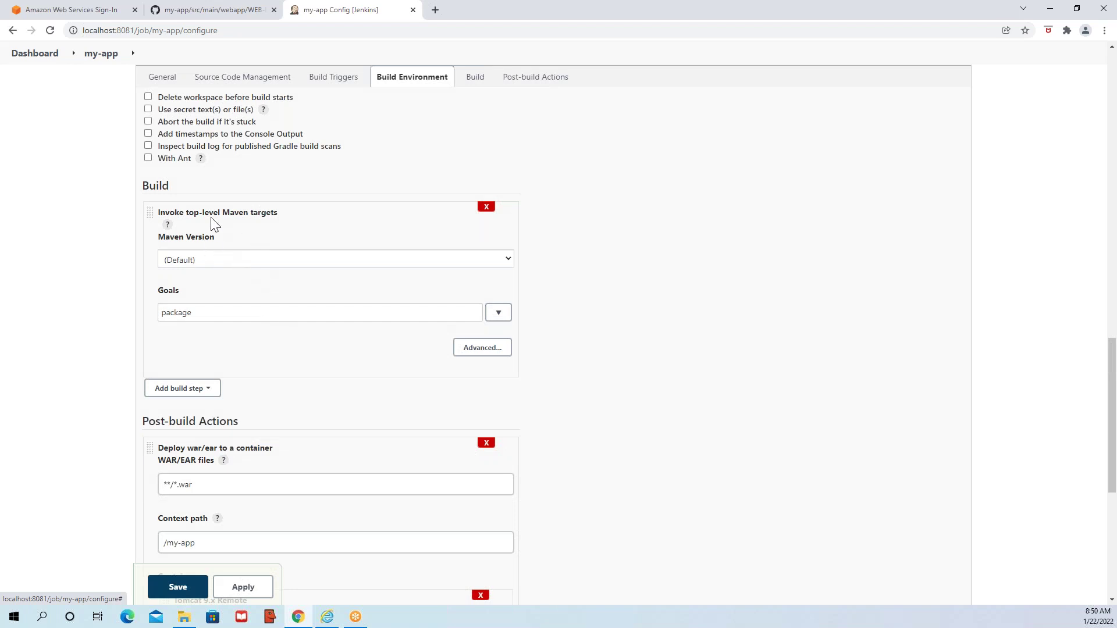
click(465, 351)
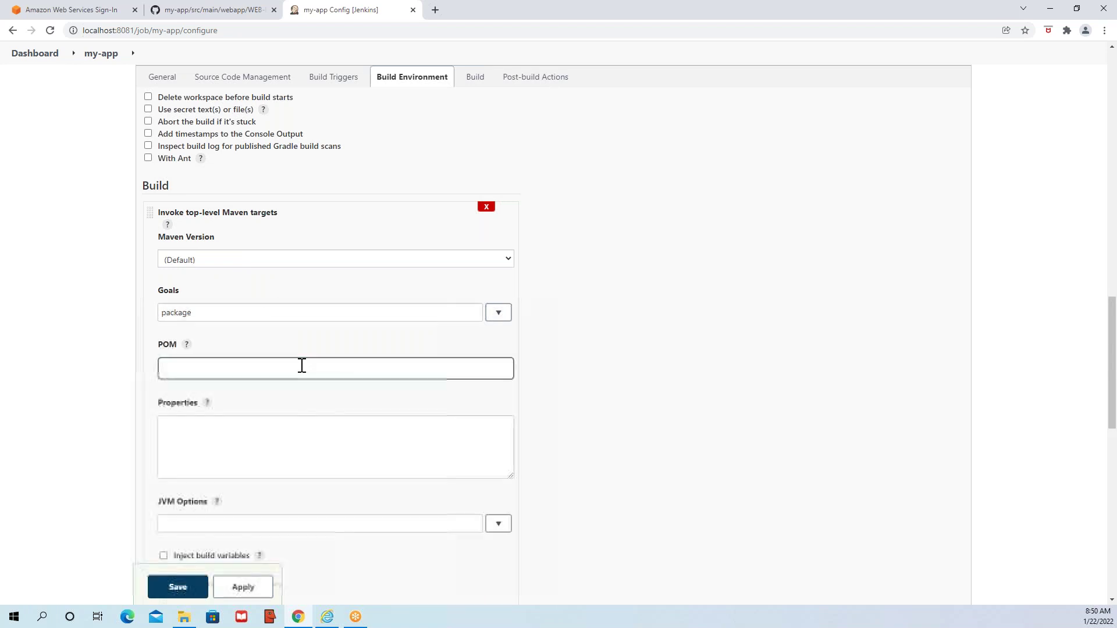
scroll(302, 365, down, 3)
scroll(240, 281, up, 3)
click(220, 312)
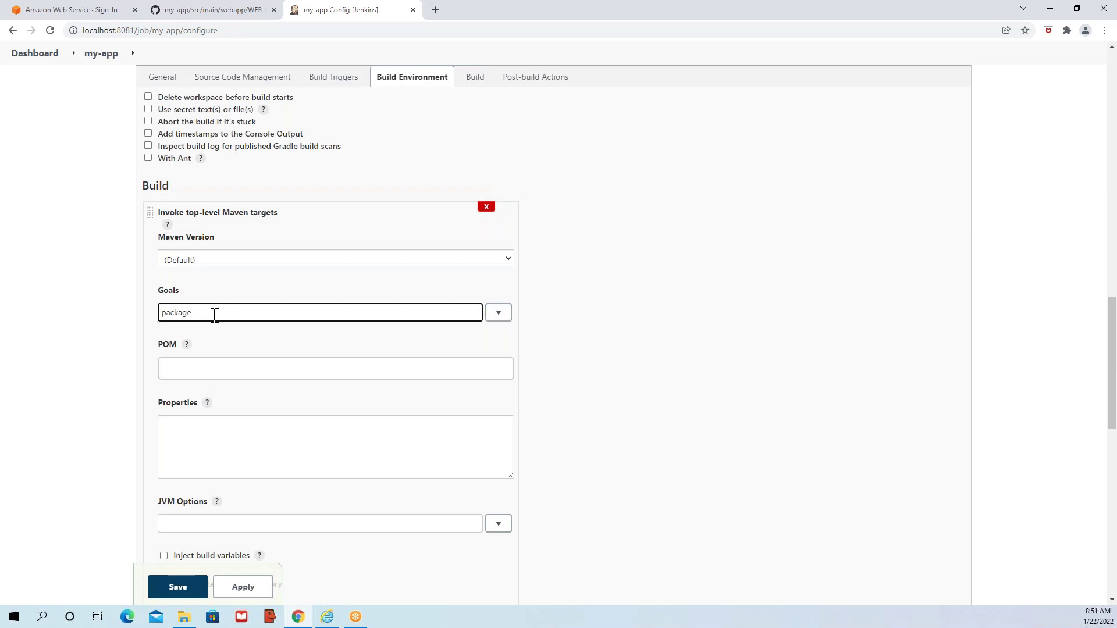
double_click(214, 315)
click(224, 353)
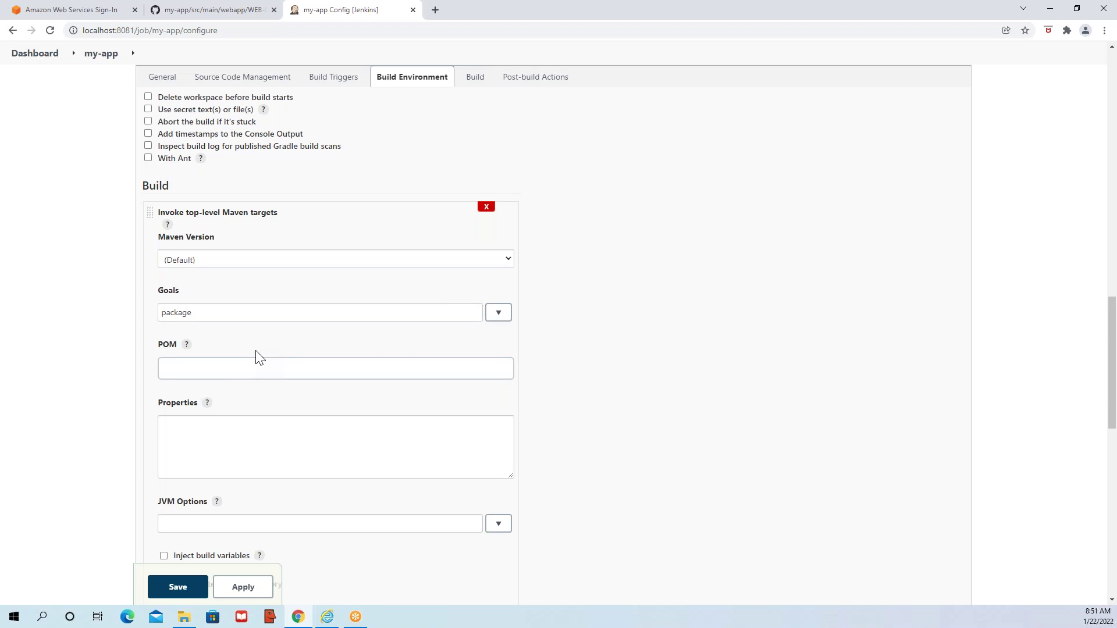
- Set the Maven Version dropdown from (Default) to M3
scroll(259, 358, down, 2)
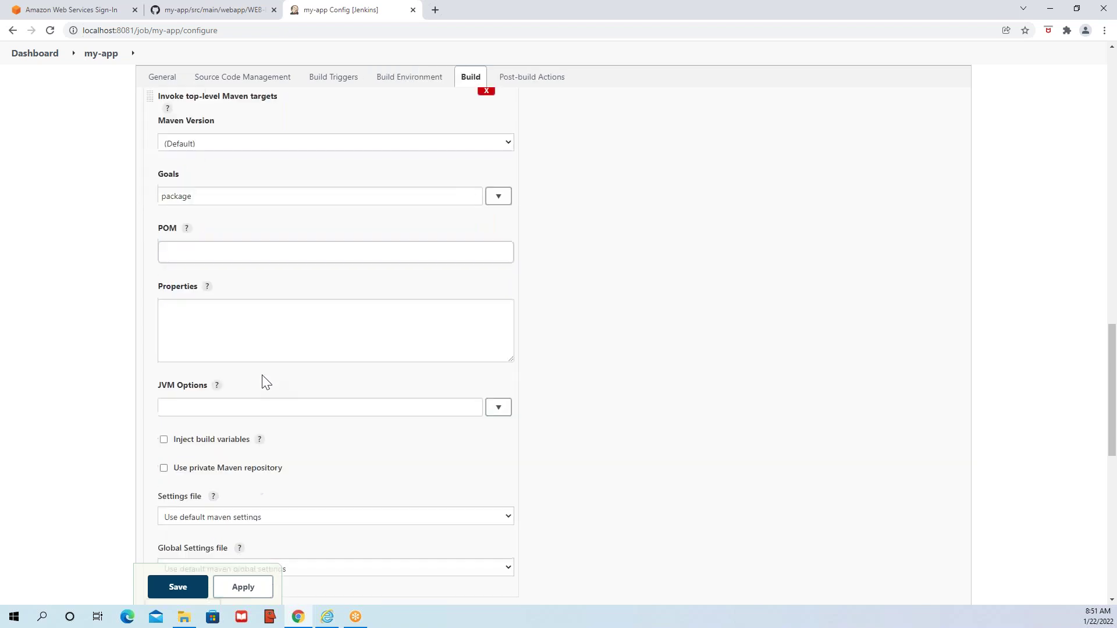
scroll(262, 373, down, 1)
scroll(261, 373, up, 3)
click(216, 310)
click(315, 261)
click(316, 259)
click(317, 261)
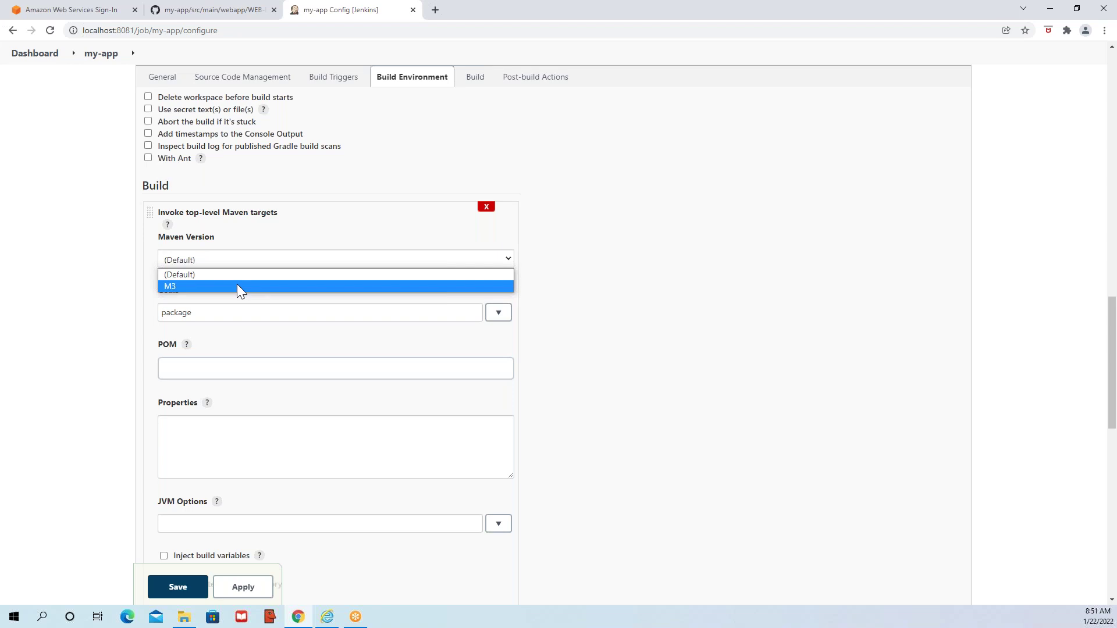
click(189, 287)
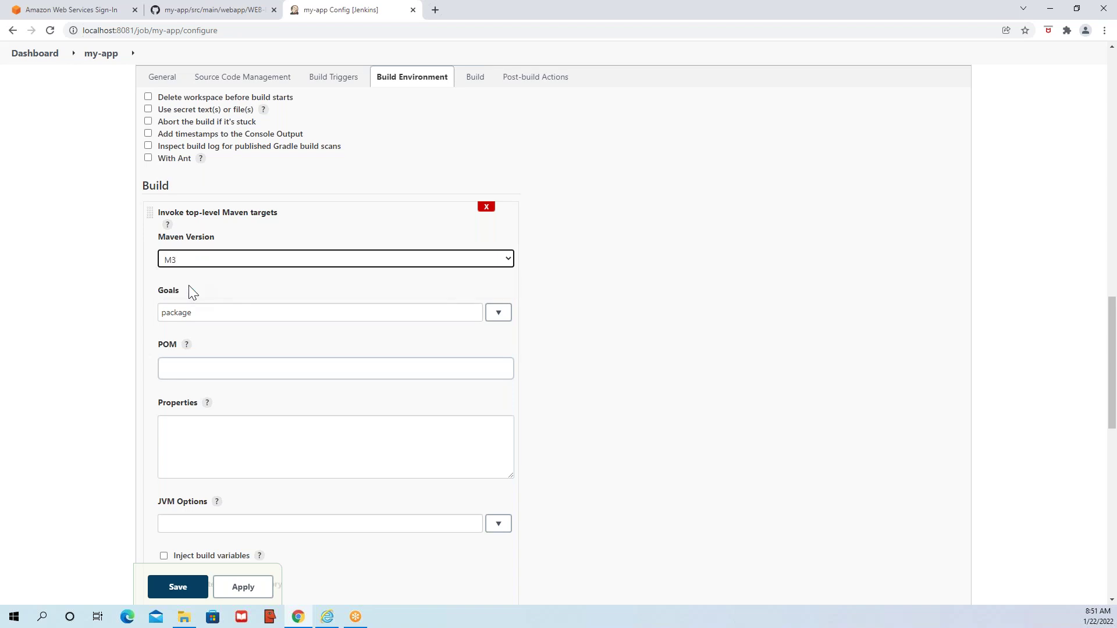
scroll(244, 295, down, 2)
scroll(314, 389, down, 2)
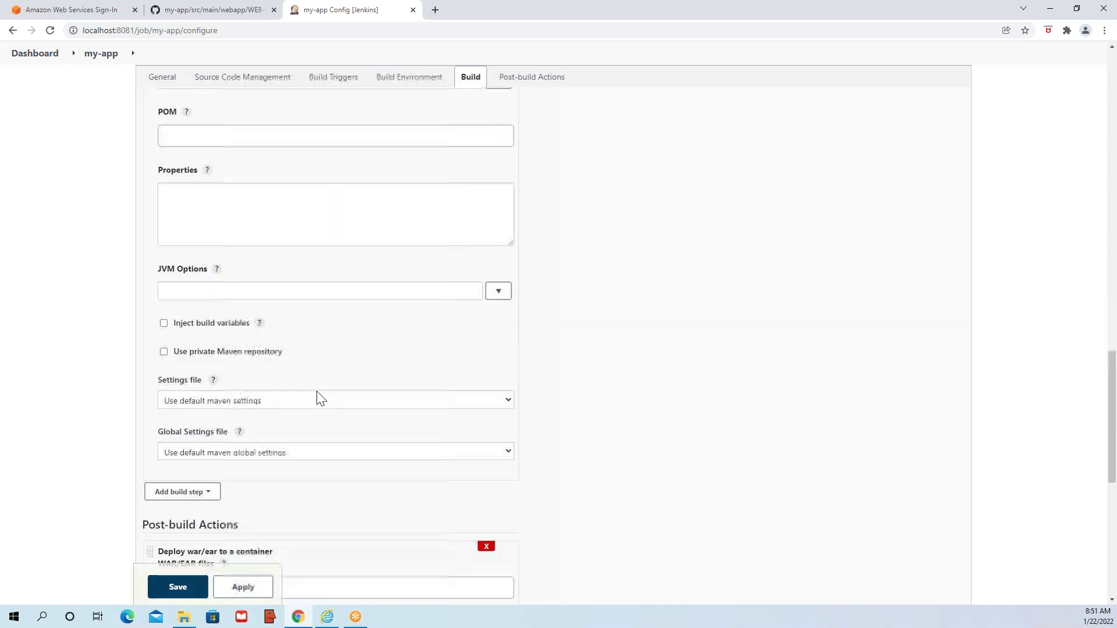
- Review the JVM Options and WAR/EAR files deploy settings, then switch to File Explorer's Downloads
scroll(304, 384, down, 4)
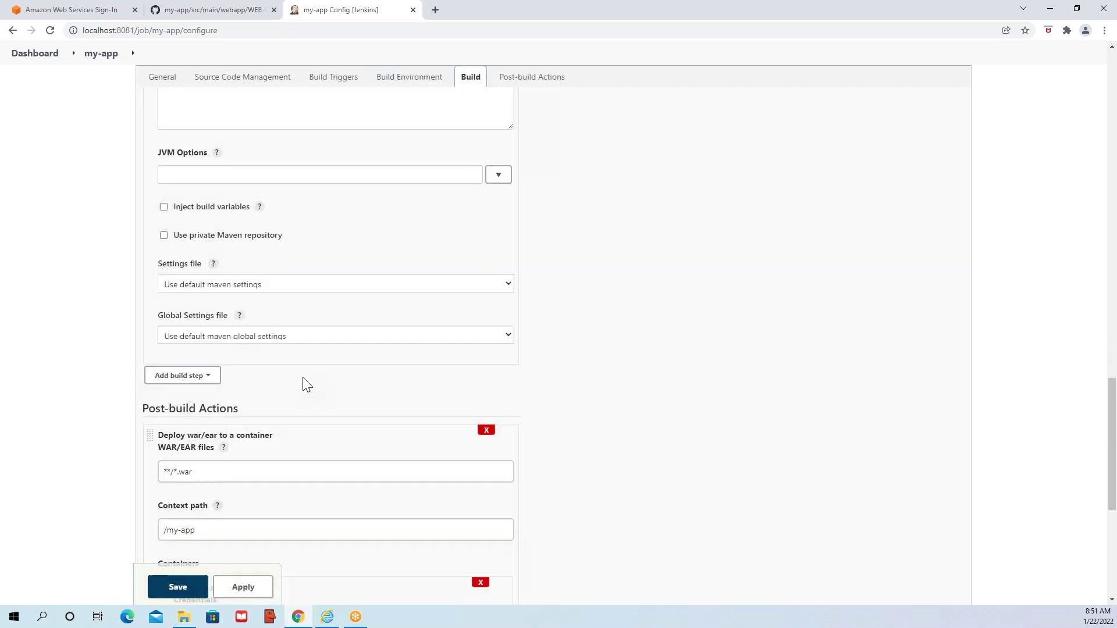
scroll(299, 374, up, 3)
click(218, 231)
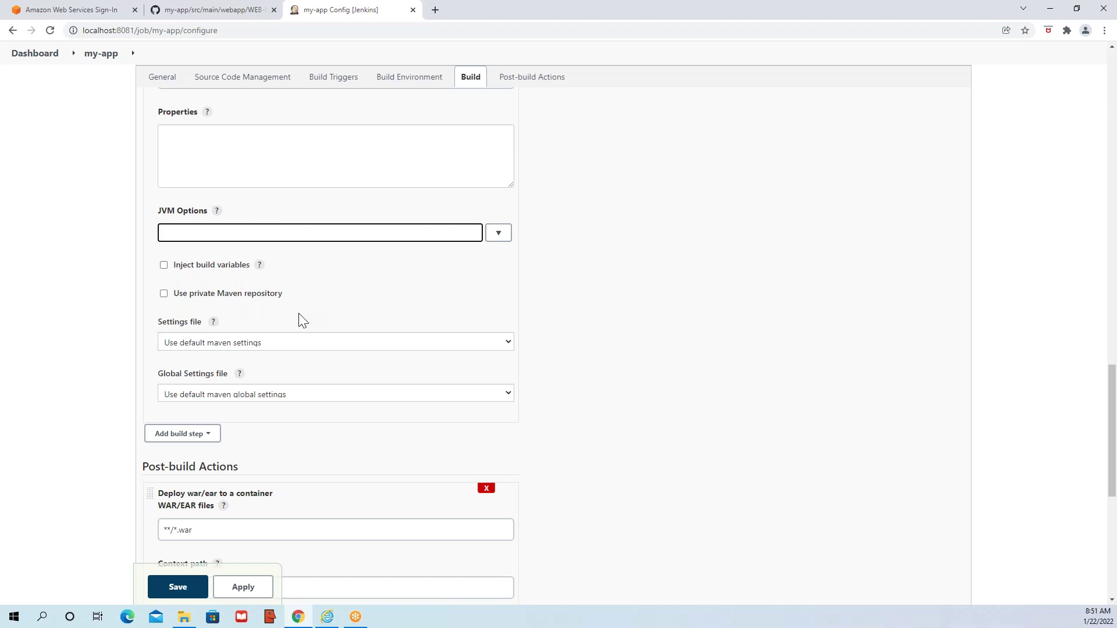
scroll(290, 331, down, 5)
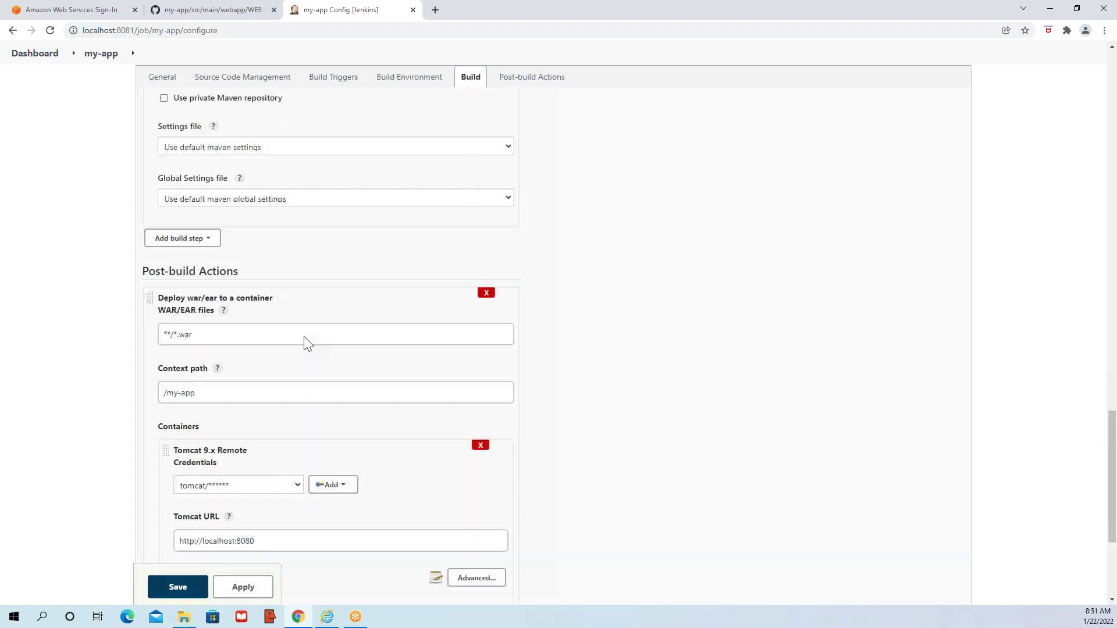
click(252, 240)
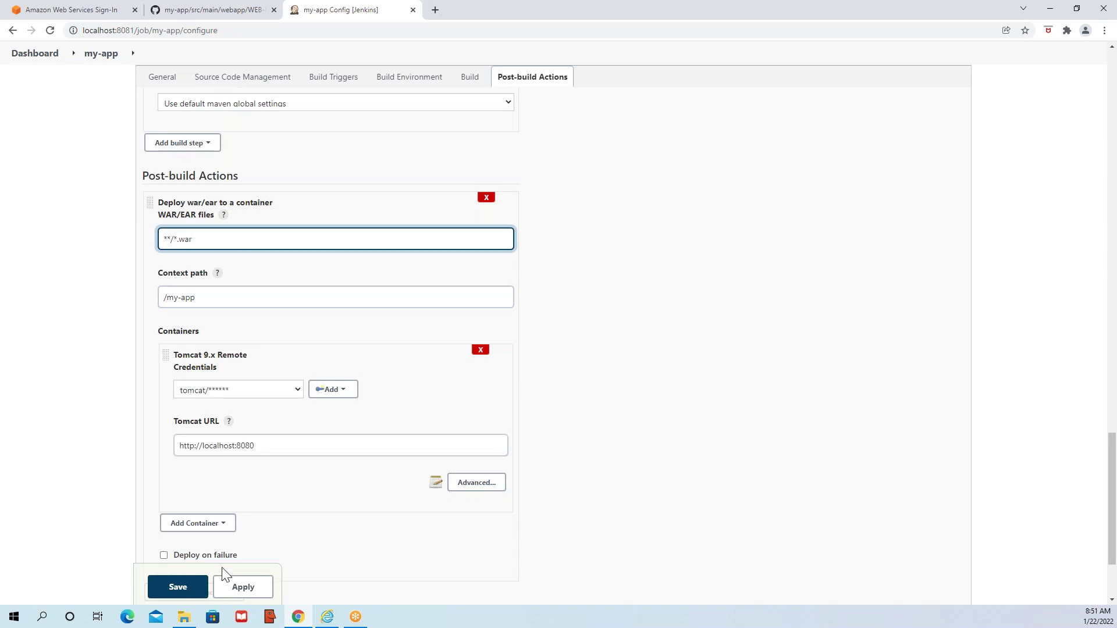
click(184, 617)
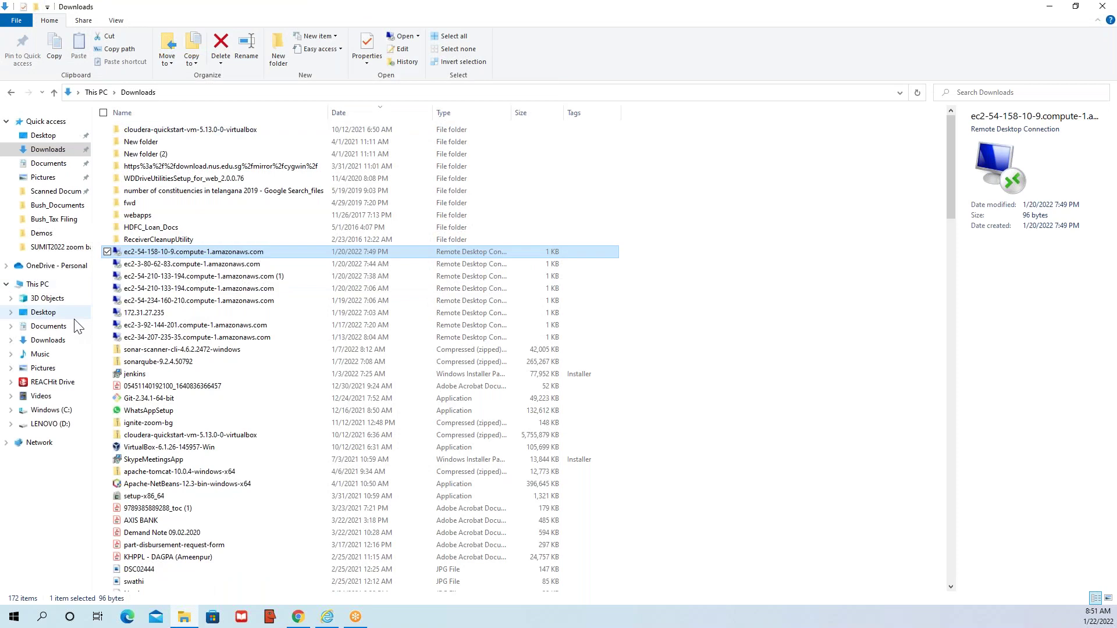
- Find SampleWeb-1.0-SNAPSHOT.war in C:\TRIMIOS\Demos\SampleWeb\target, then return to the Jenkins configuration
click(51, 410)
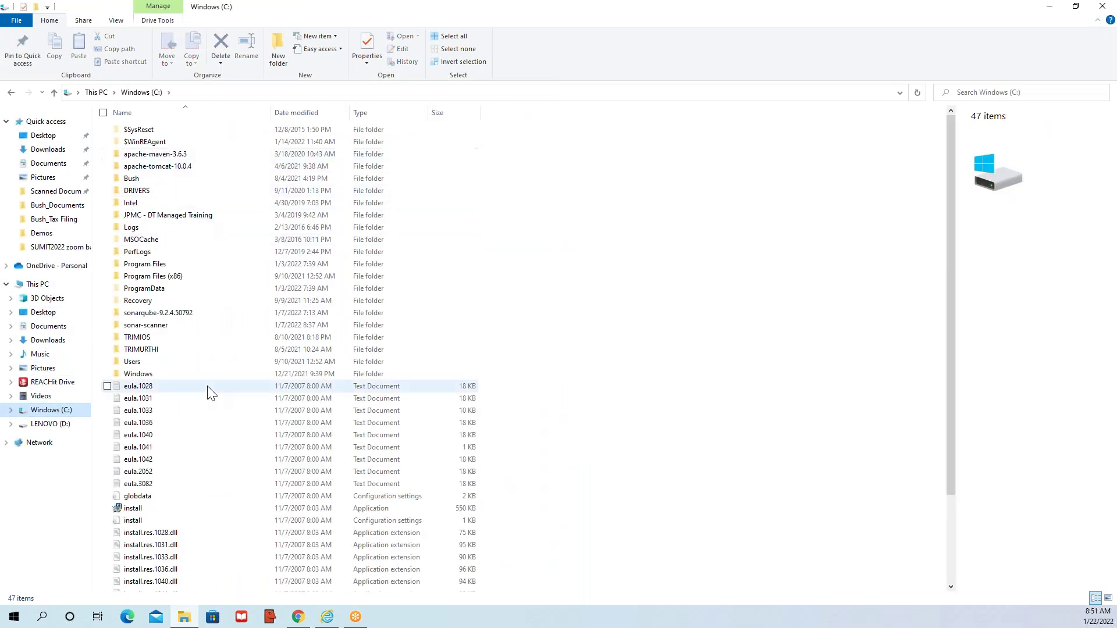
double_click(141, 339)
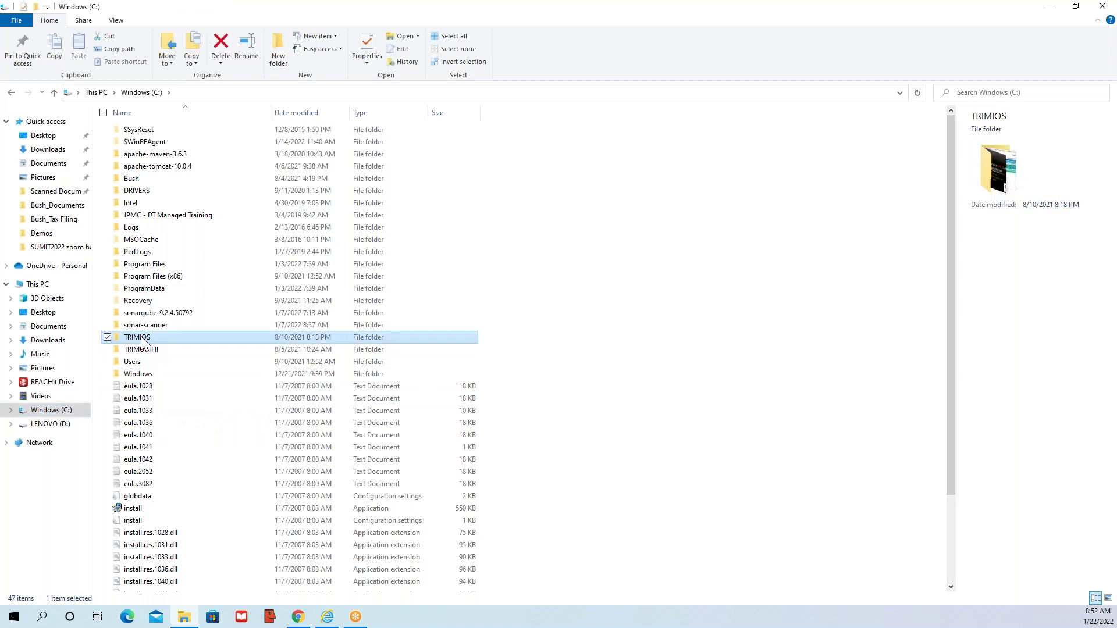
double_click(141, 135)
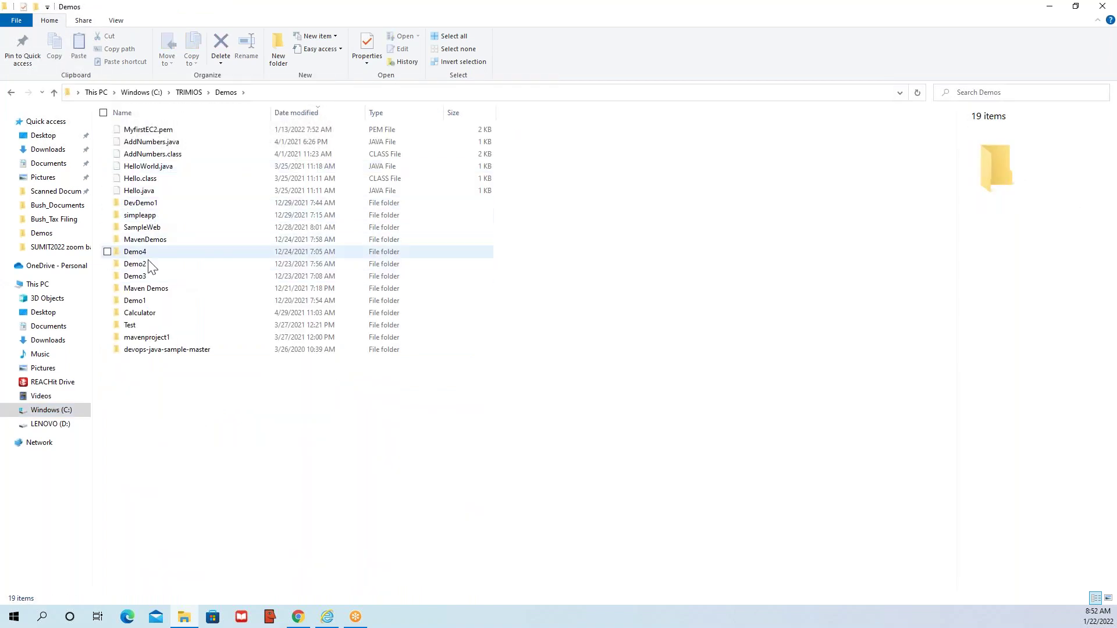
double_click(147, 228)
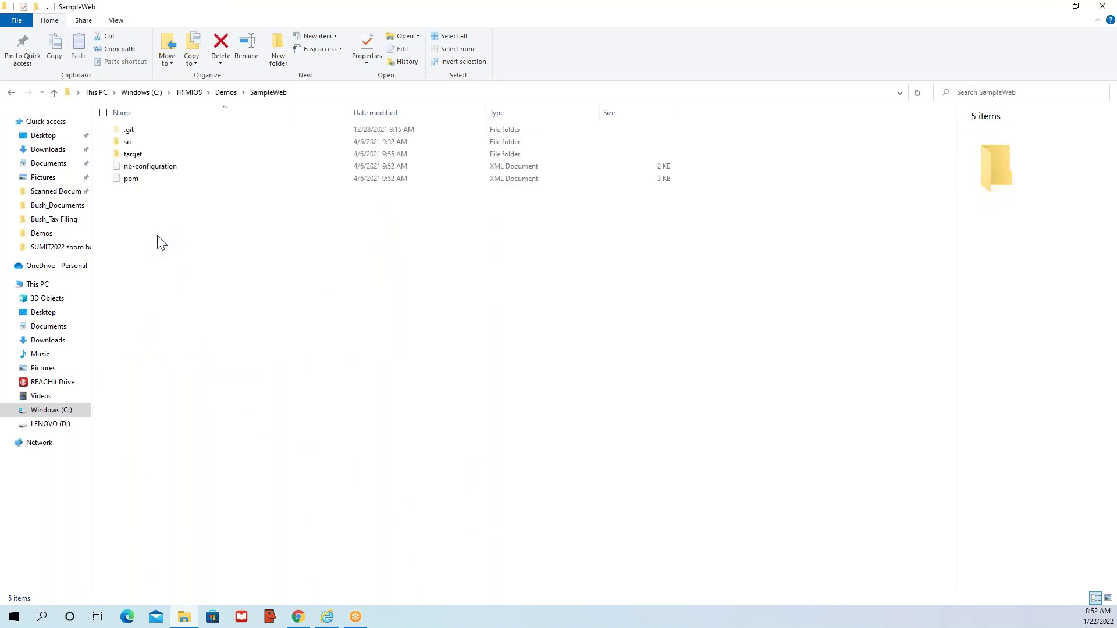
click(139, 156)
double_click(137, 155)
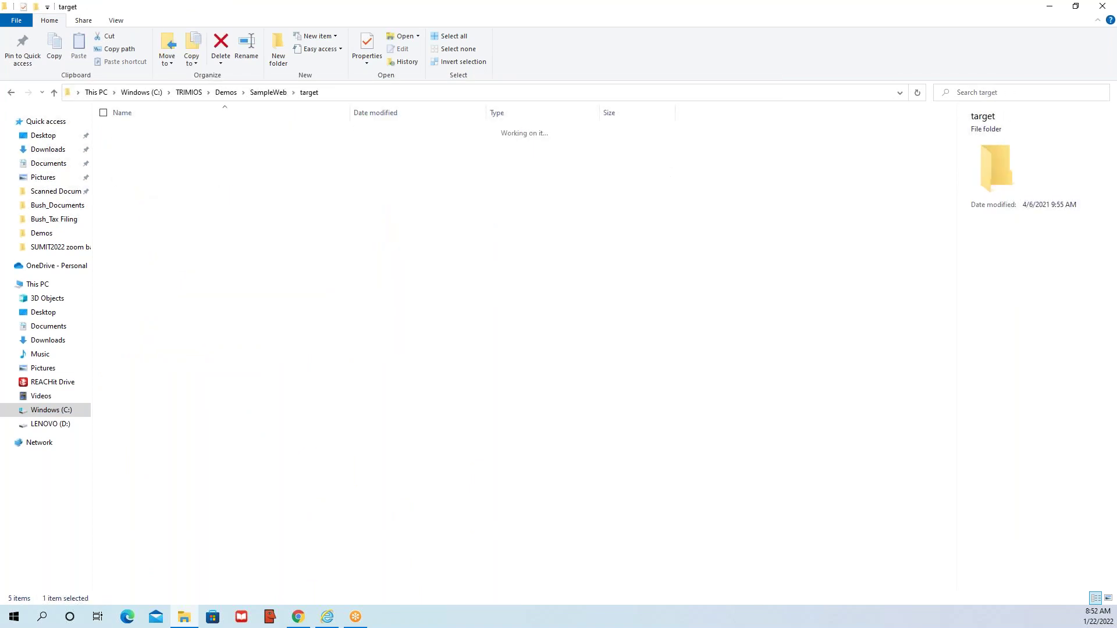
click(188, 204)
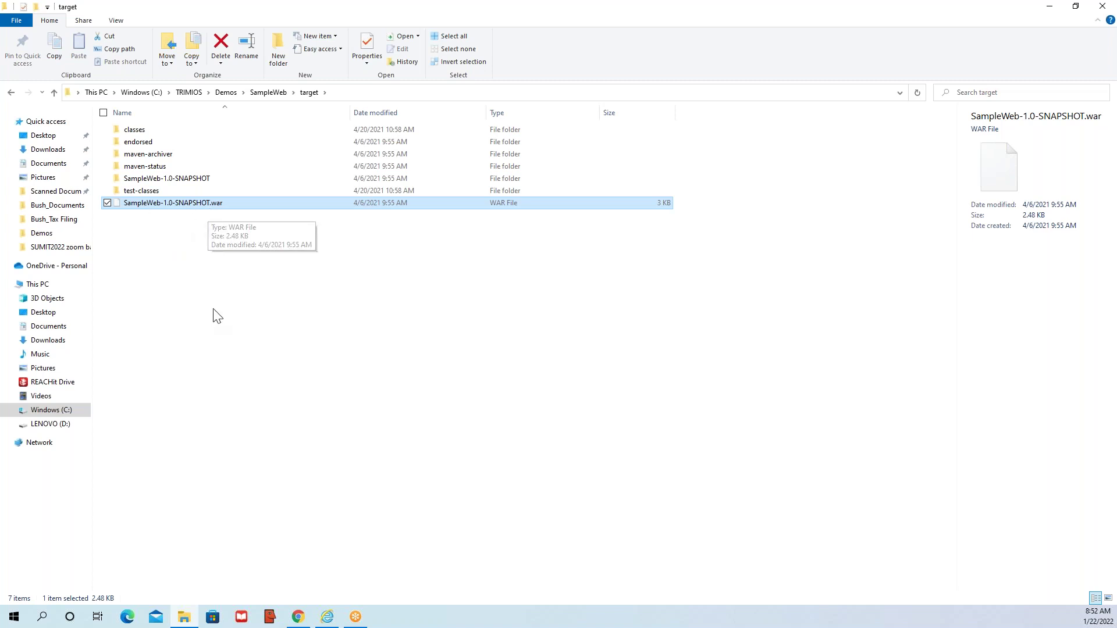
mouse_move(297, 620)
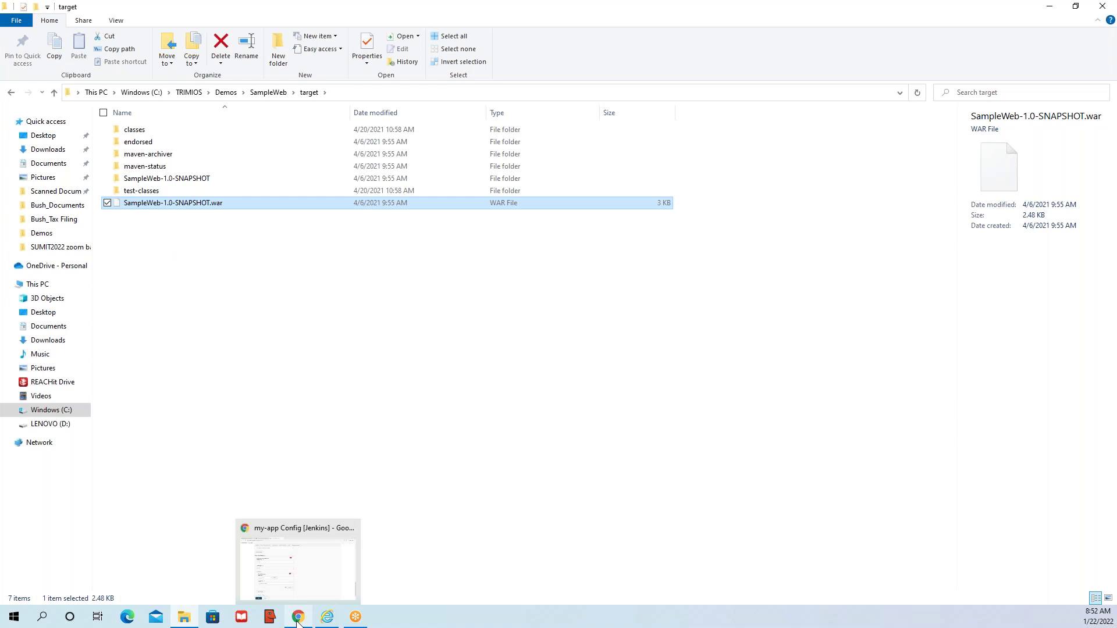
click(287, 590)
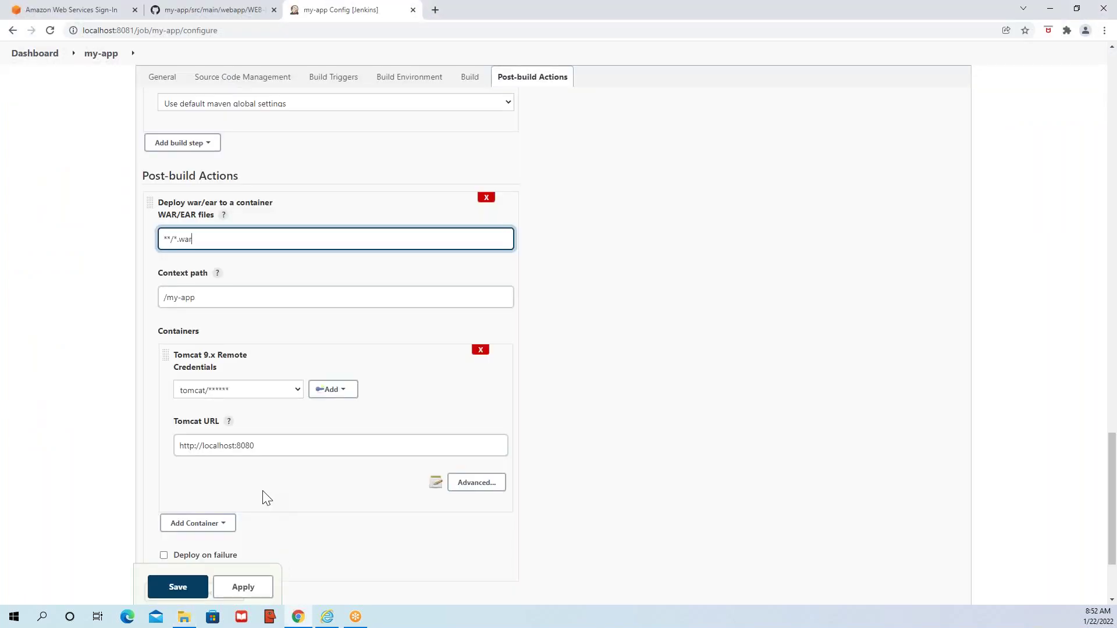
- Select the Tomcat URL localhost:8080 in the deploy-to-container settings
click(266, 498)
scroll(267, 461, down, 2)
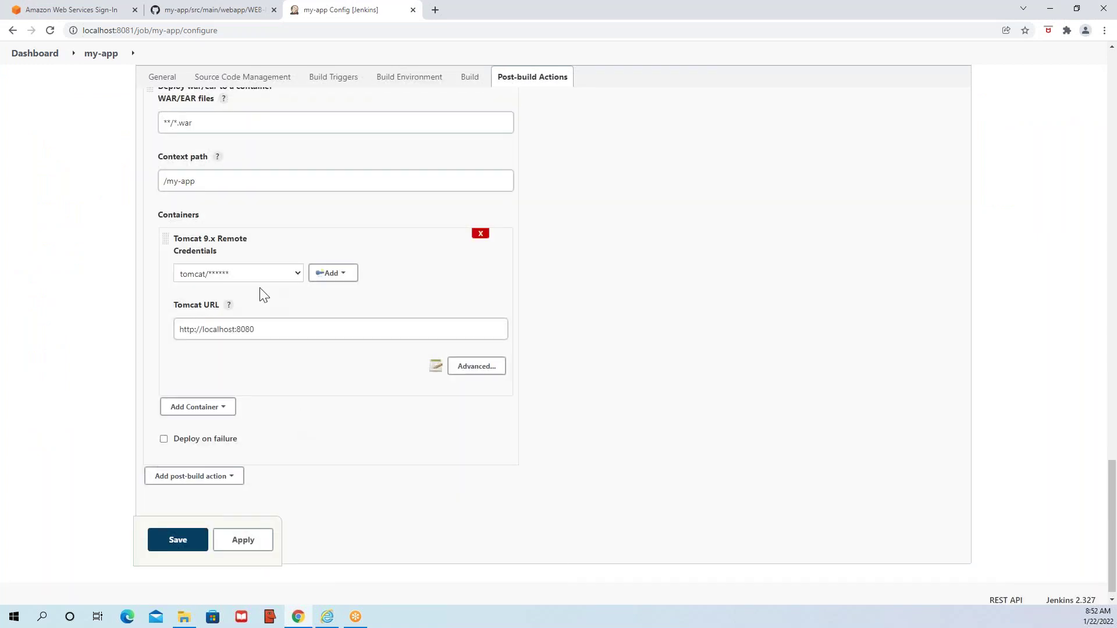
triple_click(299, 329)
key(ctrl+c)
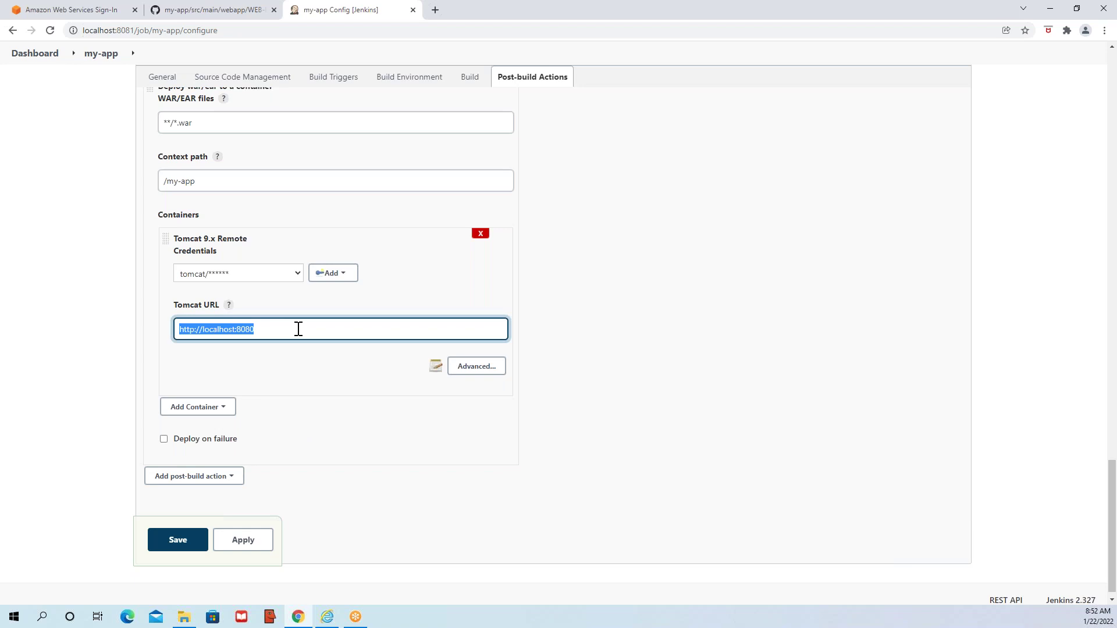
- Load localhost:8080 in a new tab, see it refused, and return to File Explorer
double_click(861, 13)
click(490, 96)
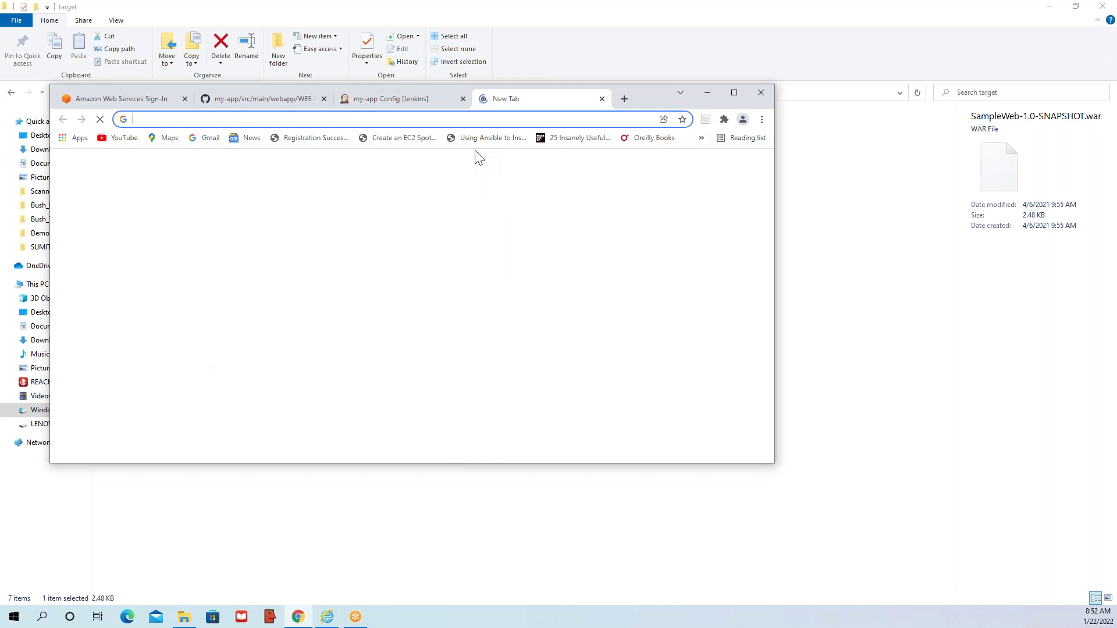
key(ctrl+v)
key(Return)
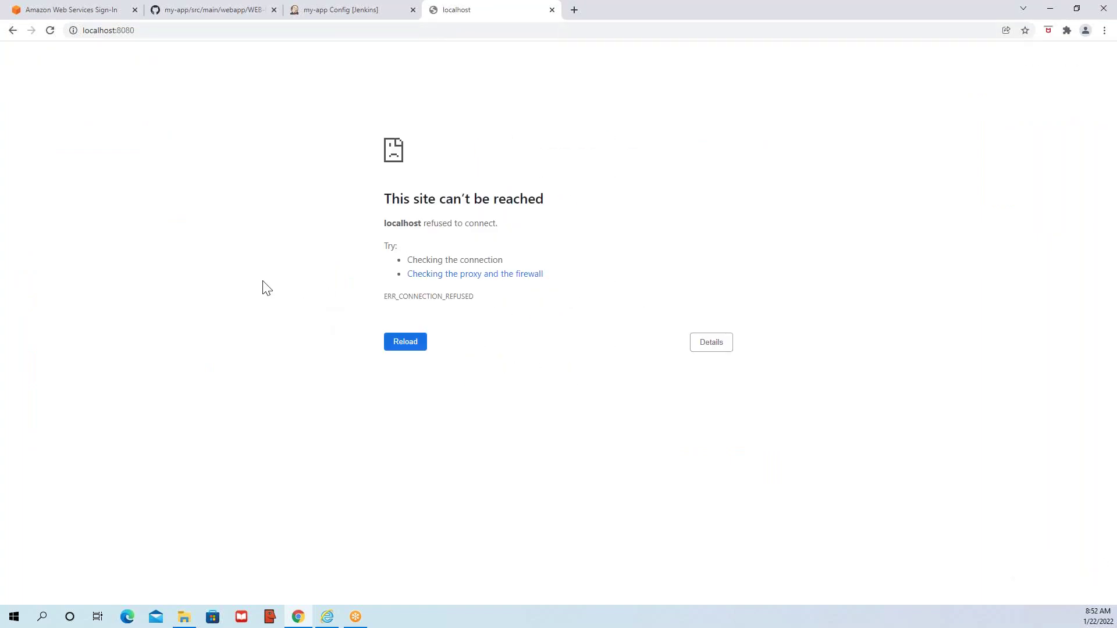
click(184, 617)
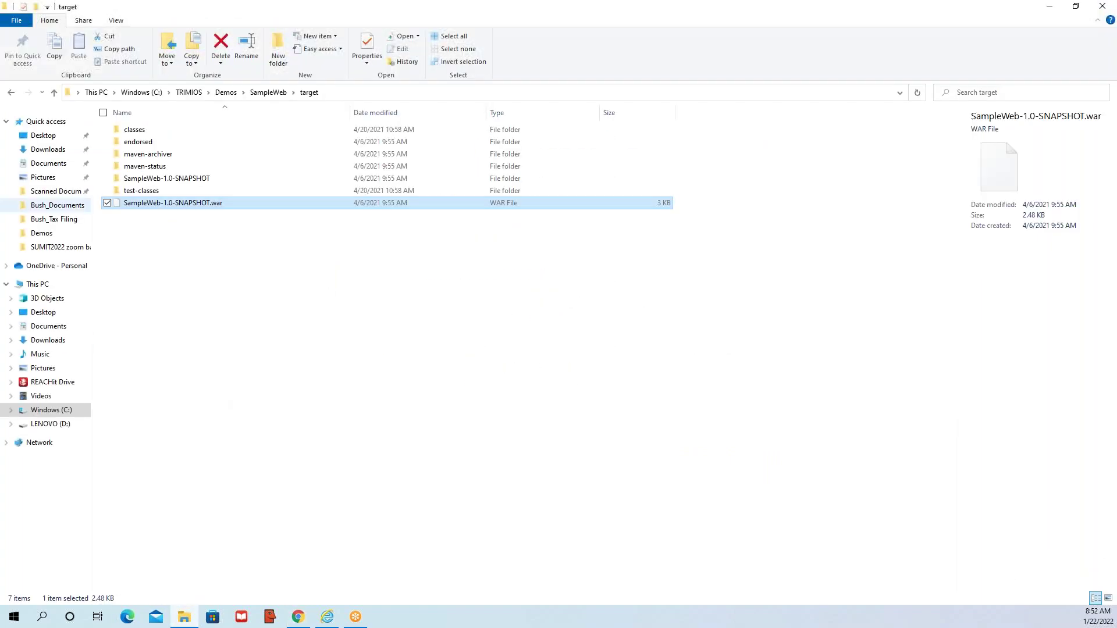
- Run startup.bat from C:\apache-tomcat-10.0.4\bin to start the Tomcat server
click(189, 256)
click(142, 93)
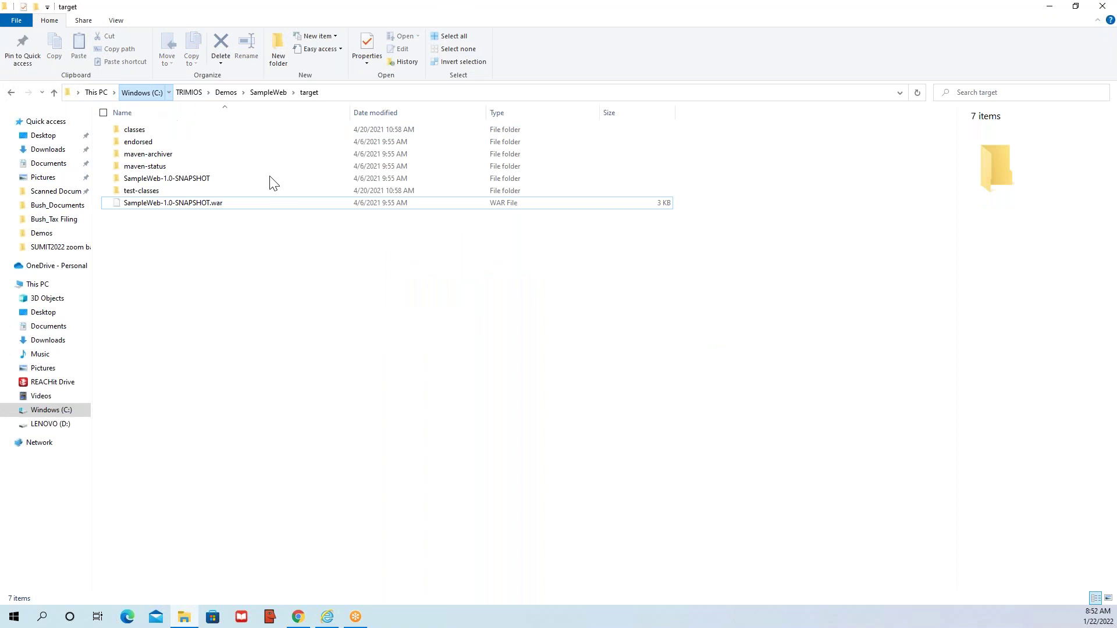
click(181, 167)
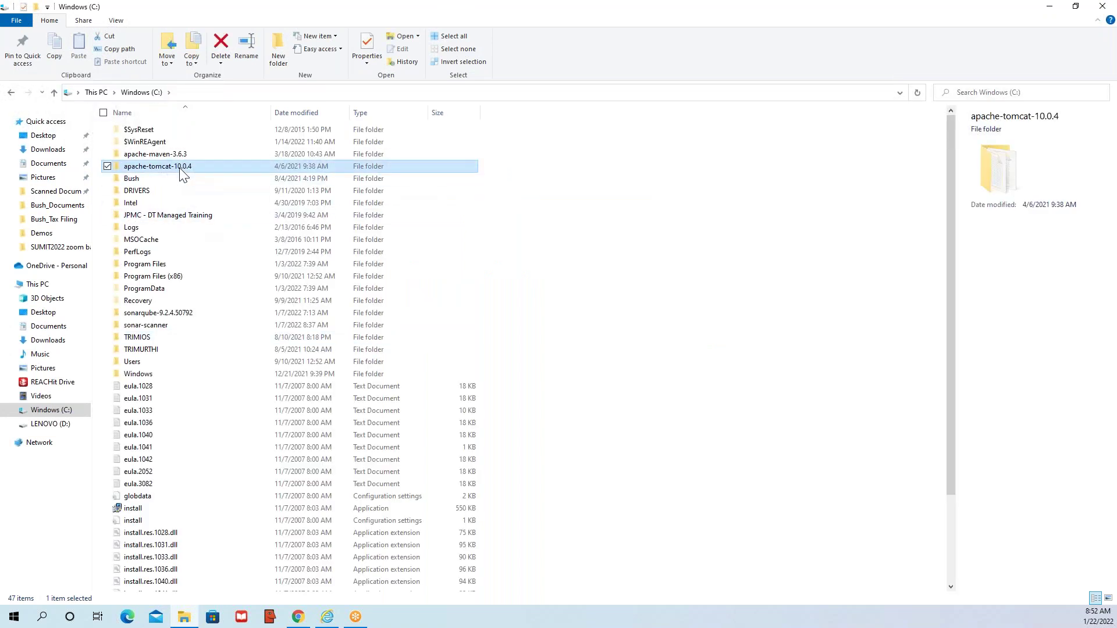
double_click(179, 167)
click(147, 135)
double_click(150, 135)
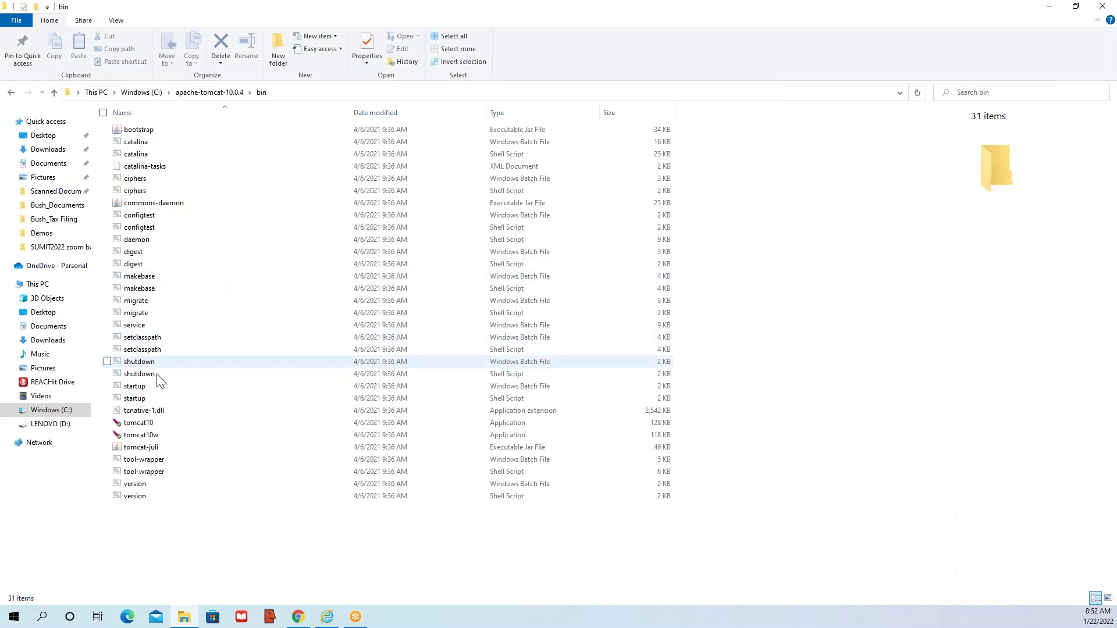
click(137, 389)
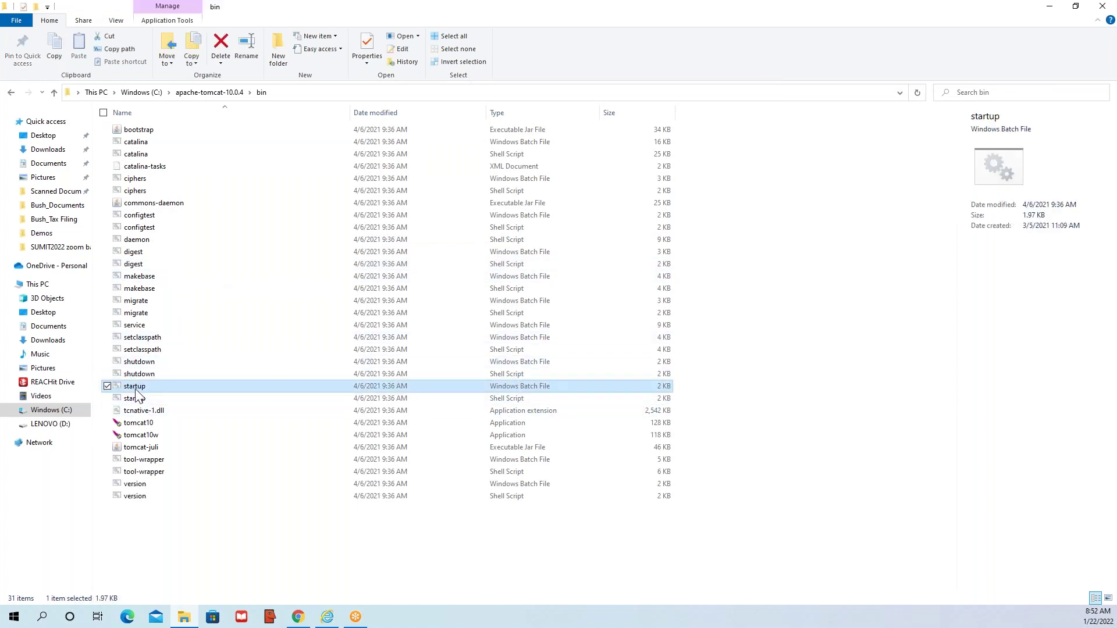
double_click(136, 390)
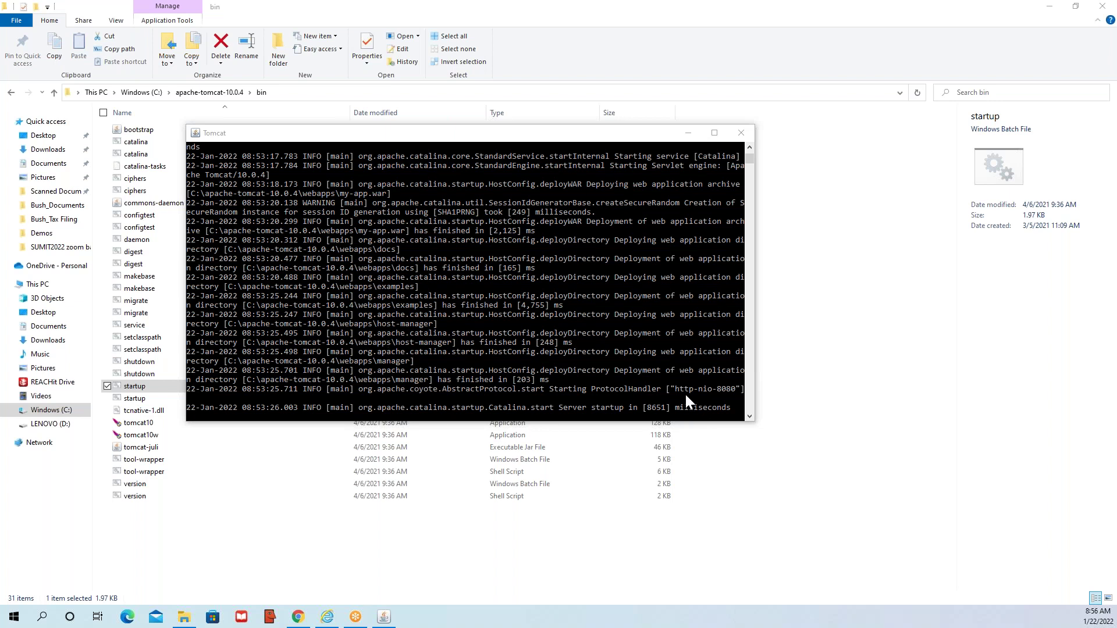
- Reload localhost:8080 in Chrome, confirm its 404 Not Found page, and close that tab
click(727, 391)
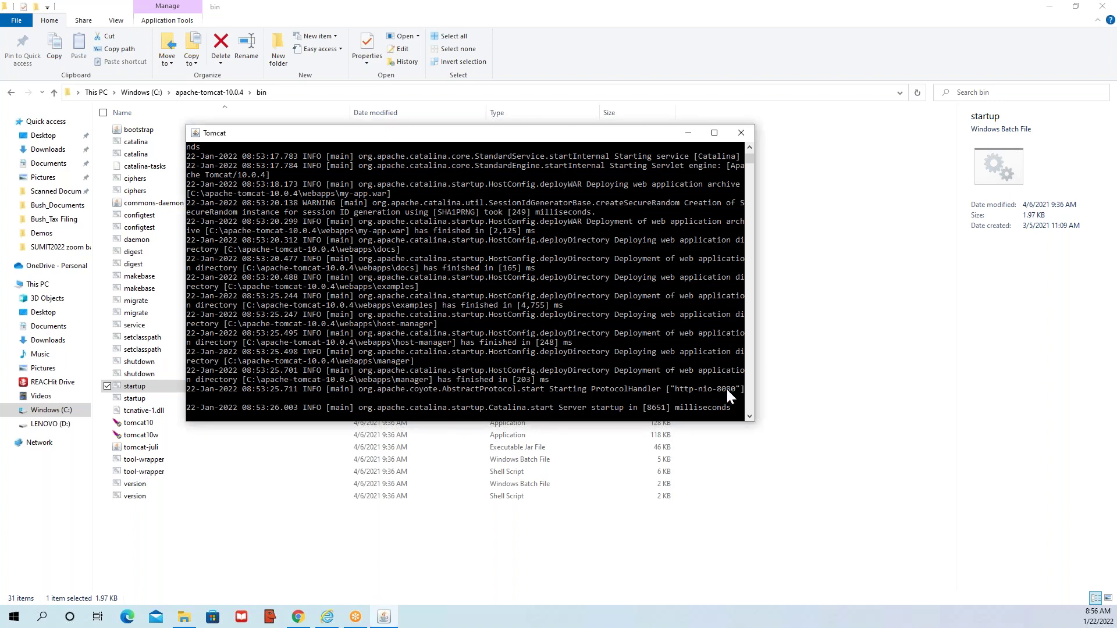
click(298, 617)
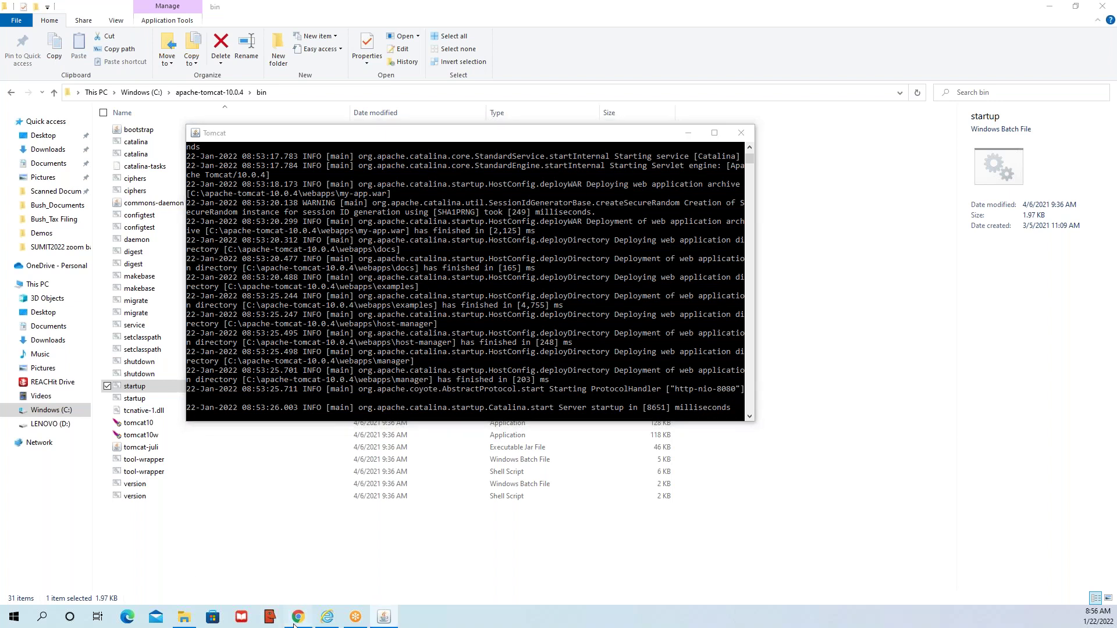
click(216, 29)
key(Return)
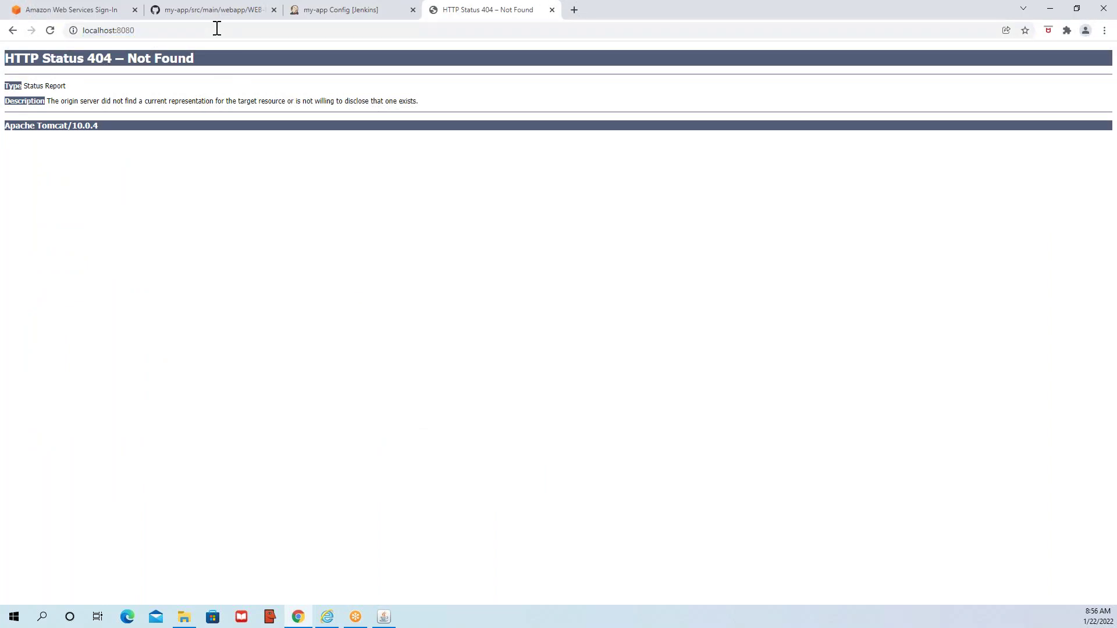
click(216, 29)
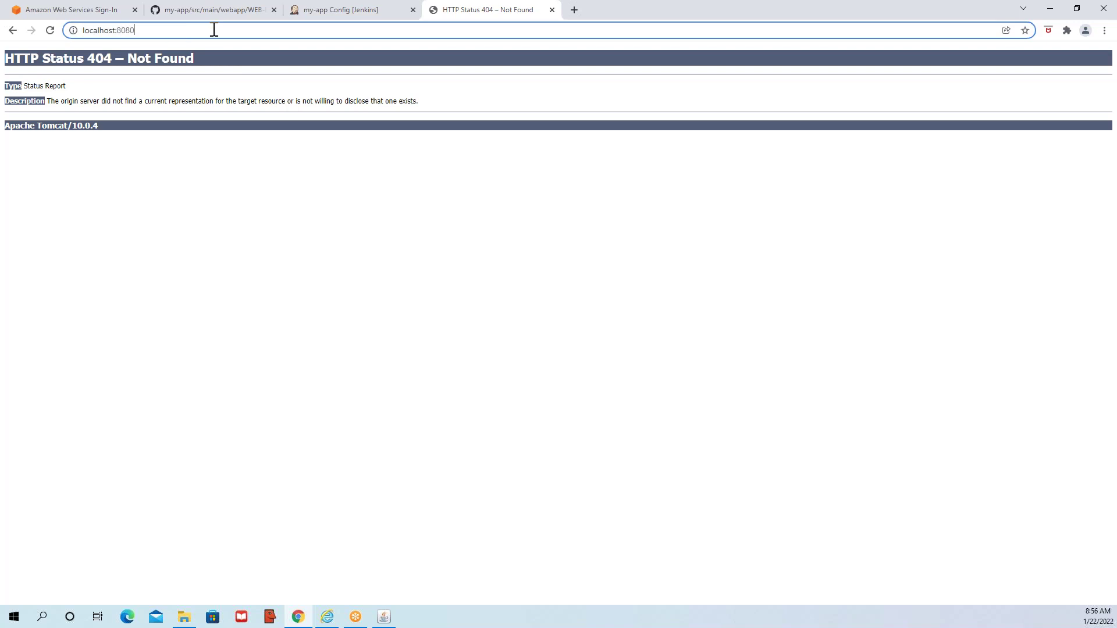
click(51, 31)
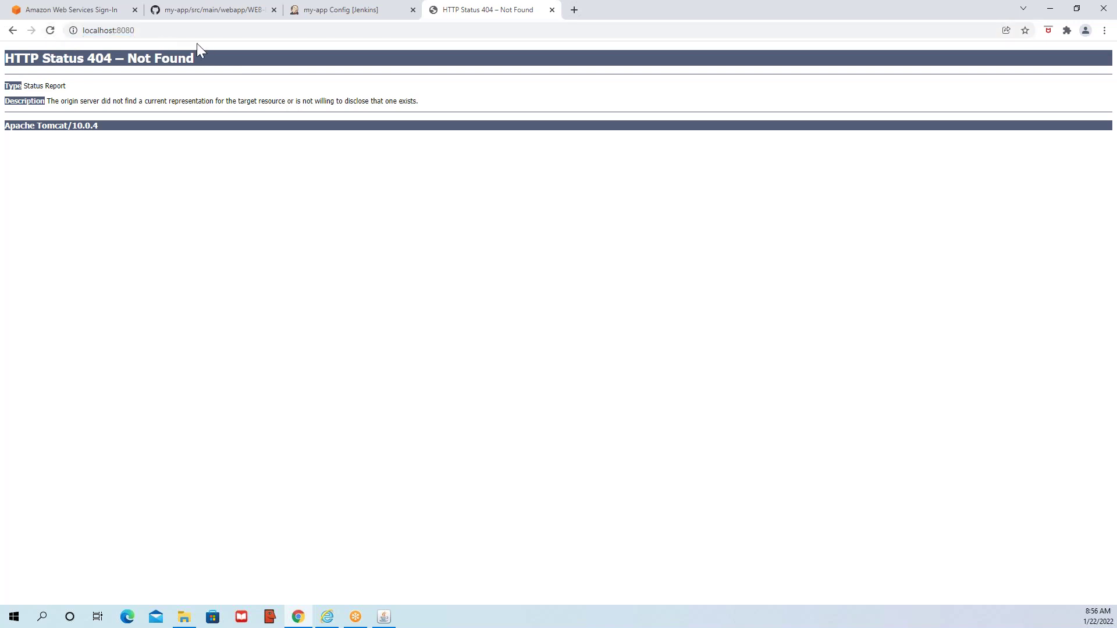
double_click(962, 12)
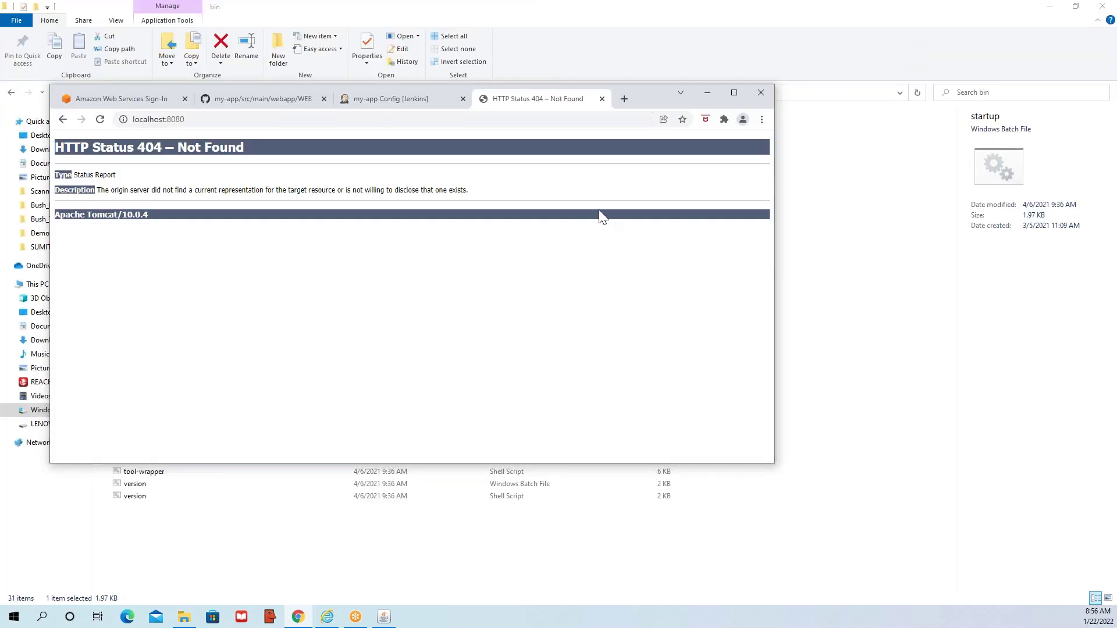
triple_click(143, 192)
click(252, 193)
click(603, 99)
- Load localhost:8080 in a new tab and check the Tomcat console log
click(484, 100)
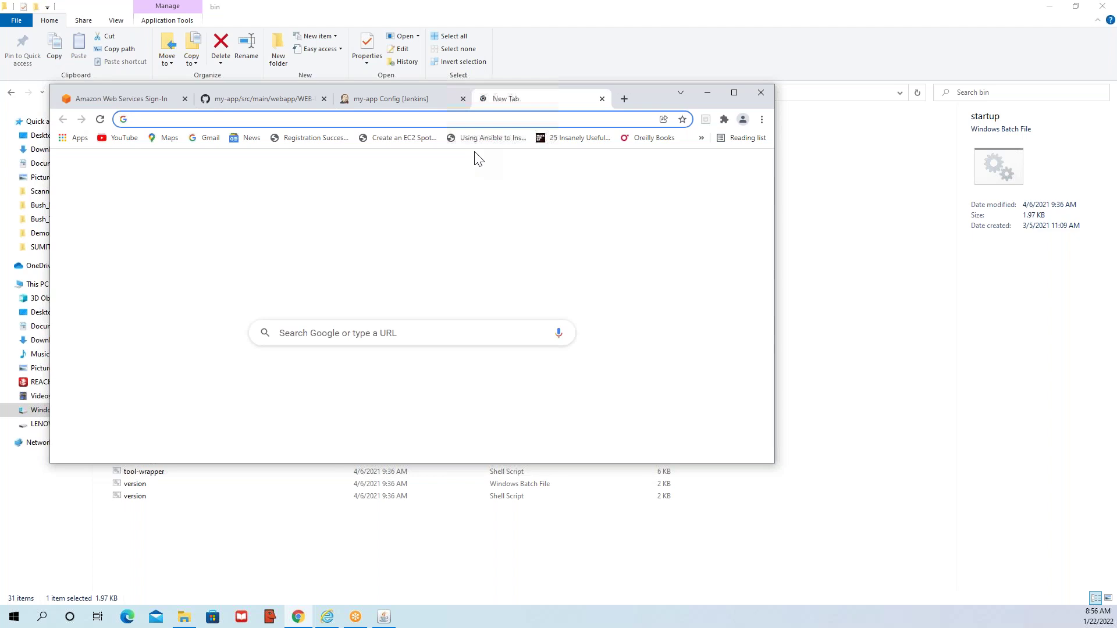
text(localhost:8080)
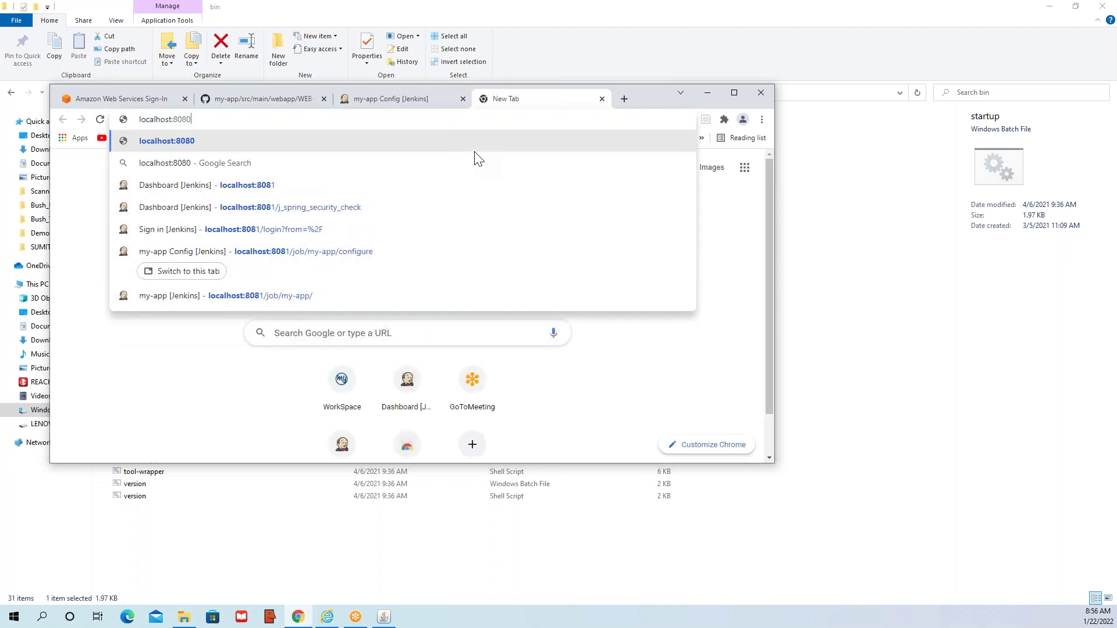
key(Return)
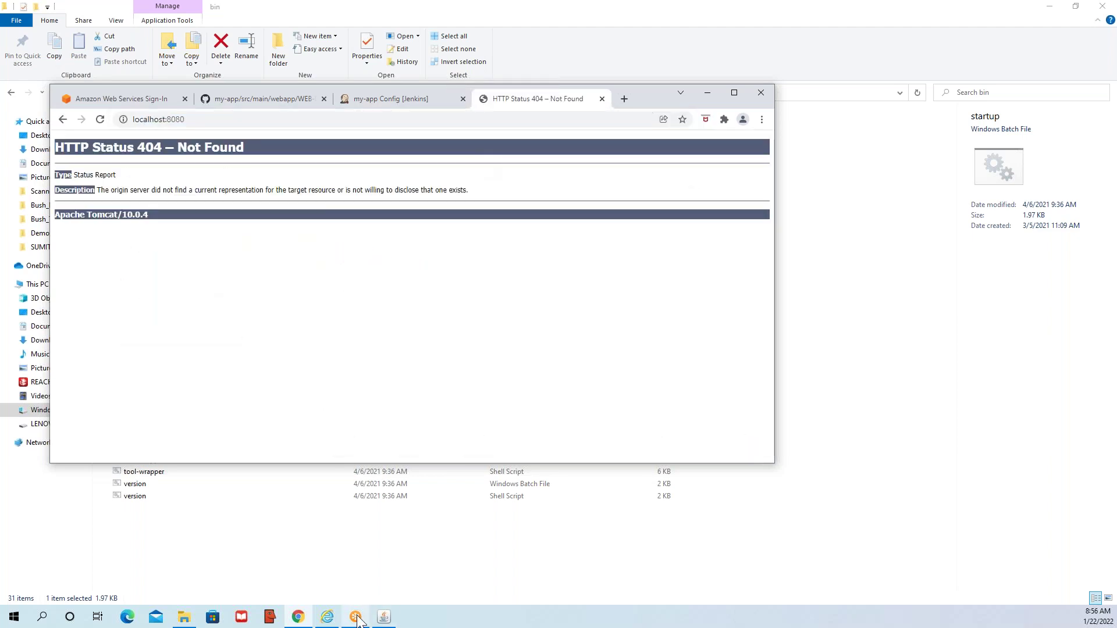
click(383, 616)
click(493, 330)
key(Escape)
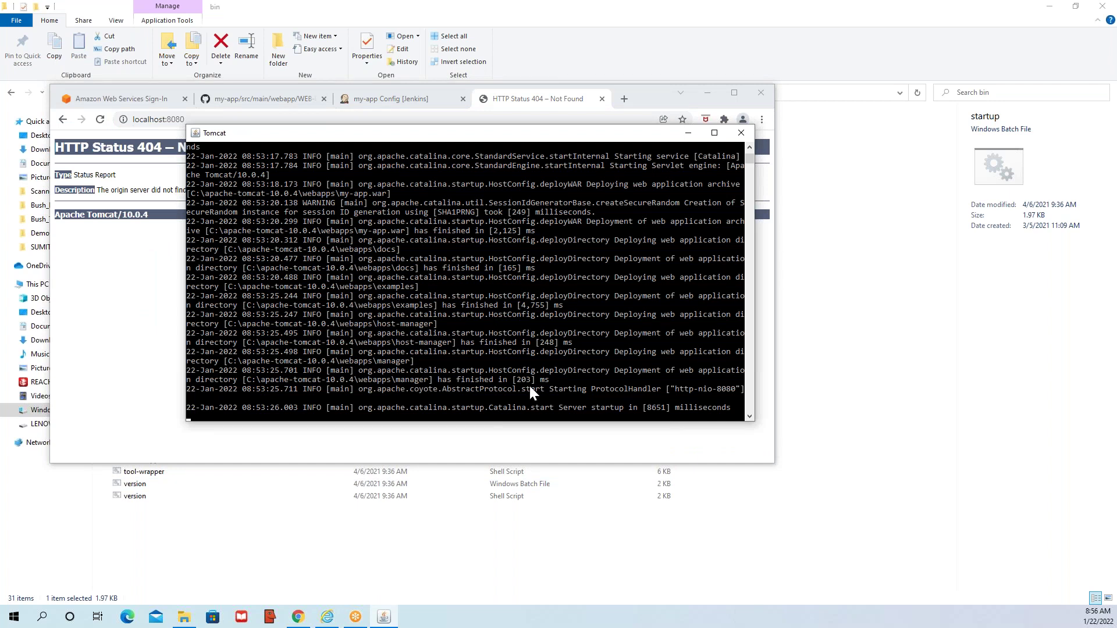
click(96, 181)
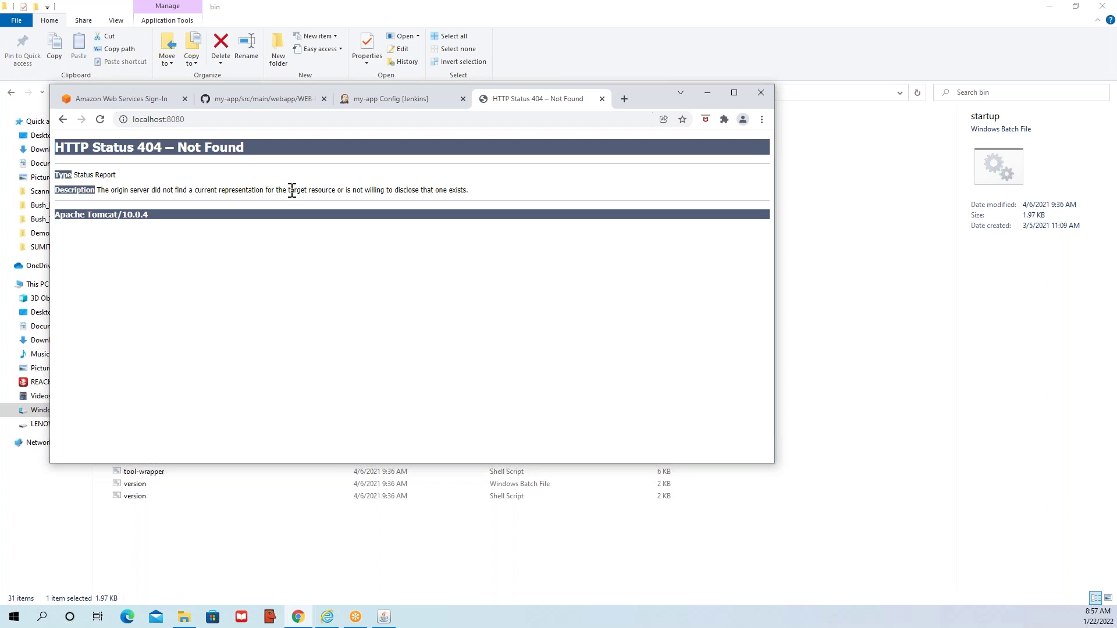
- Change the address to localhost:8080/myapp, get the 404 page, and recheck the Tomcat console
triple_click(292, 191)
click(229, 120)
double_click(229, 119)
click(229, 119)
text(/)
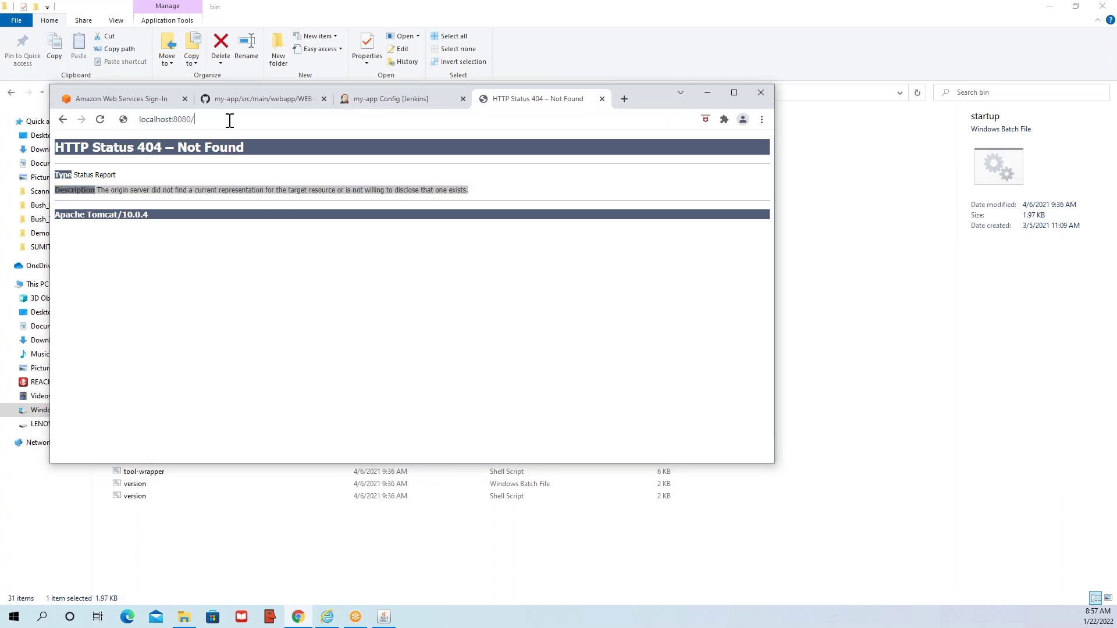
text(myapp)
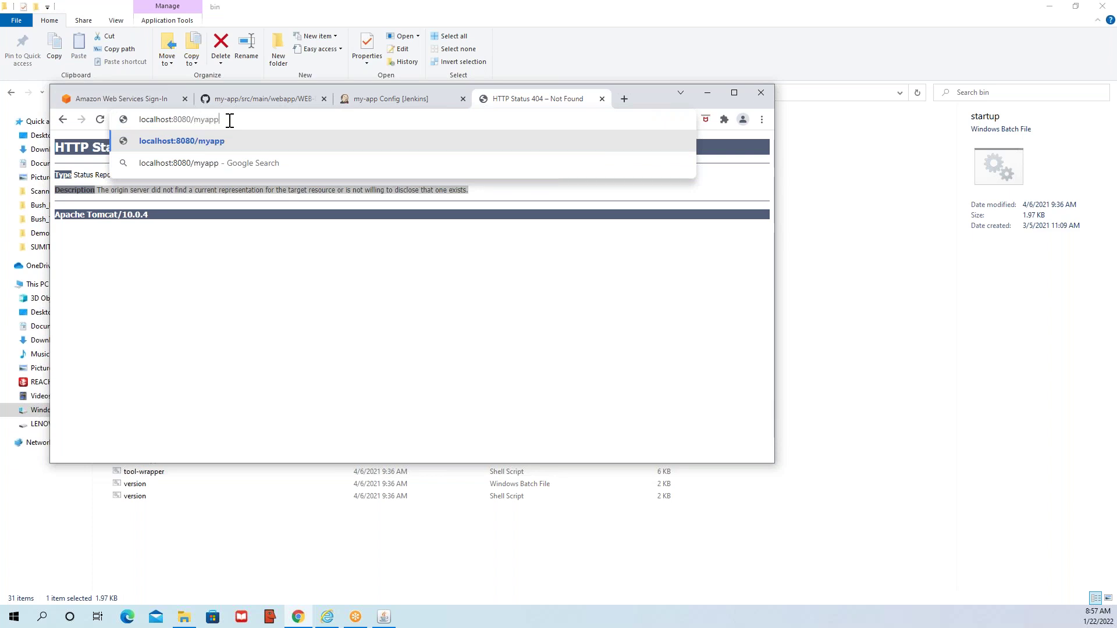
key(Return)
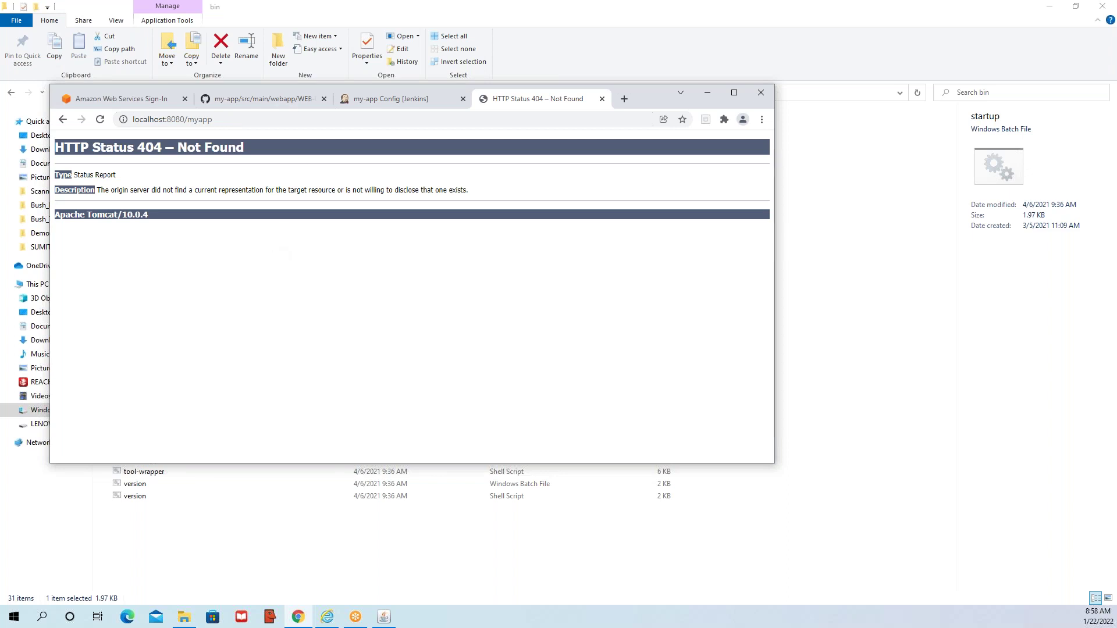
click(380, 623)
click(583, 371)
key(Escape)
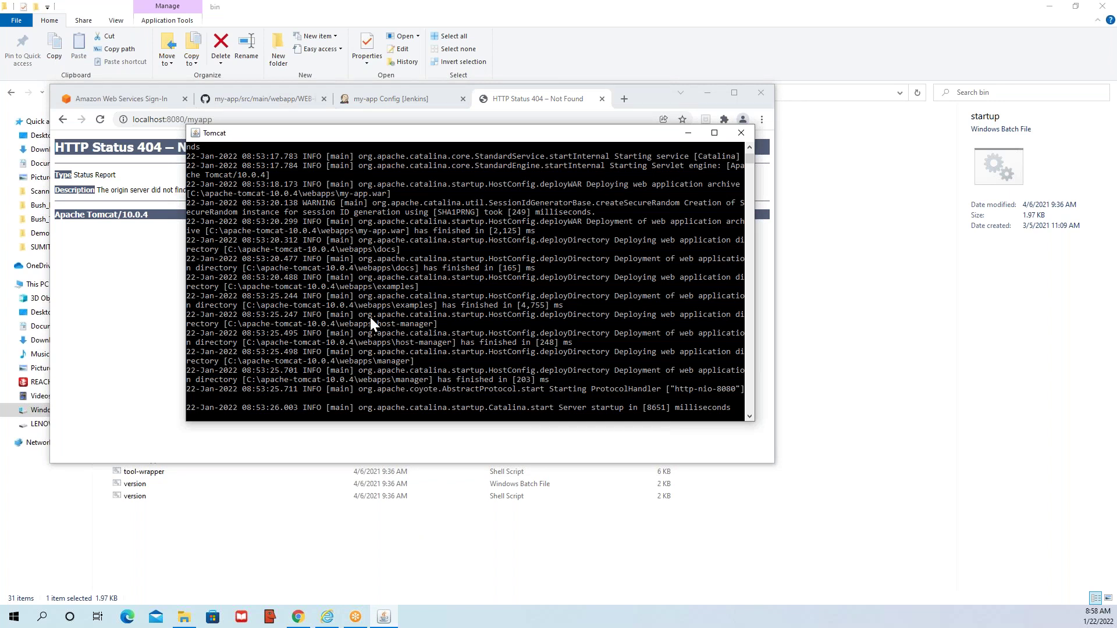
- Strip /myapp from the address to reload localhost:8080, then close the 404 test tab
click(318, 228)
click(110, 245)
click(176, 120)
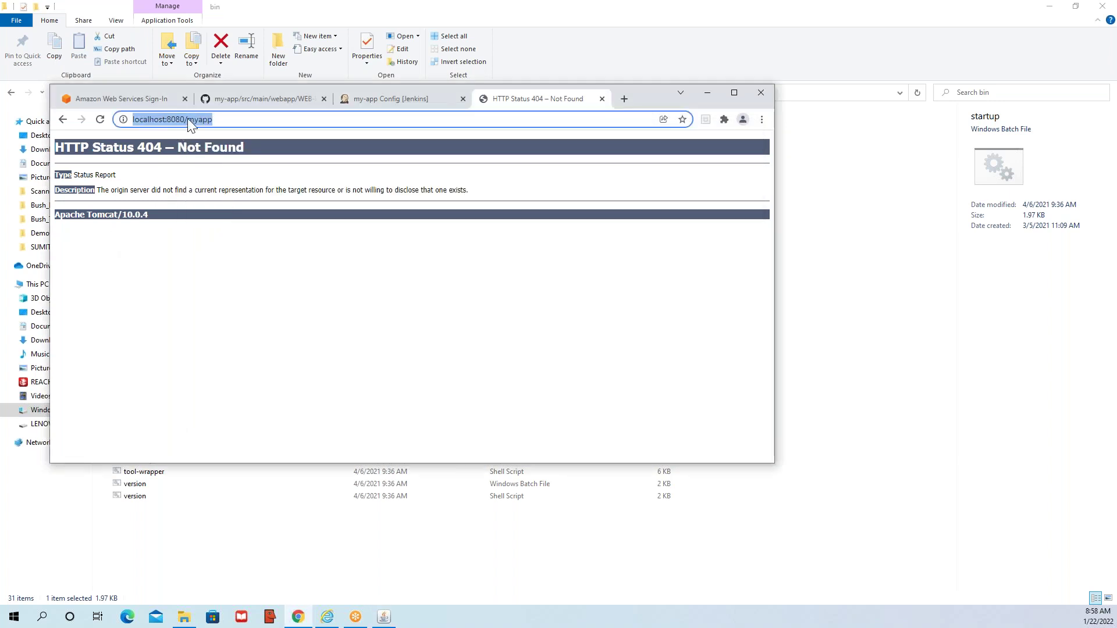
click(189, 119)
double_click(190, 119)
key(BackSpace)
key(Return)
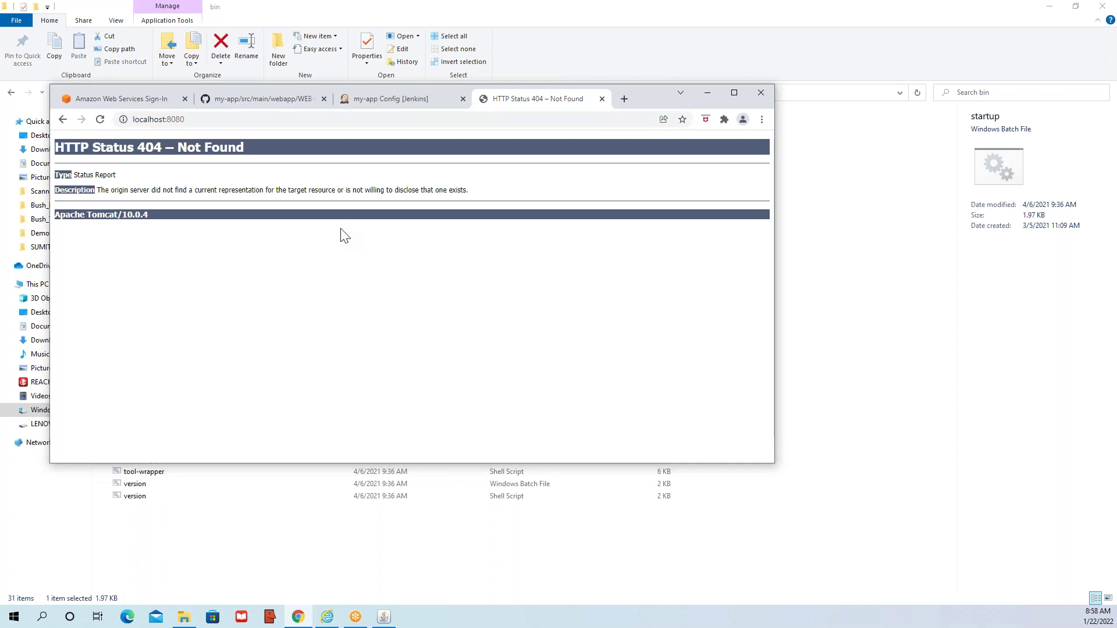
click(602, 99)
click(613, 352)
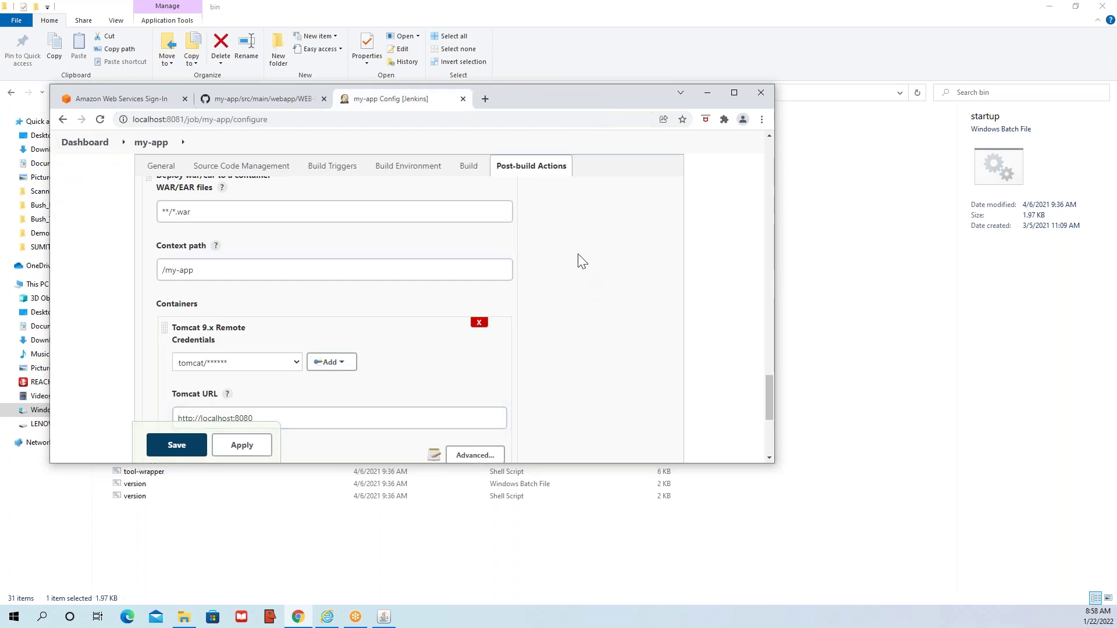
click(734, 94)
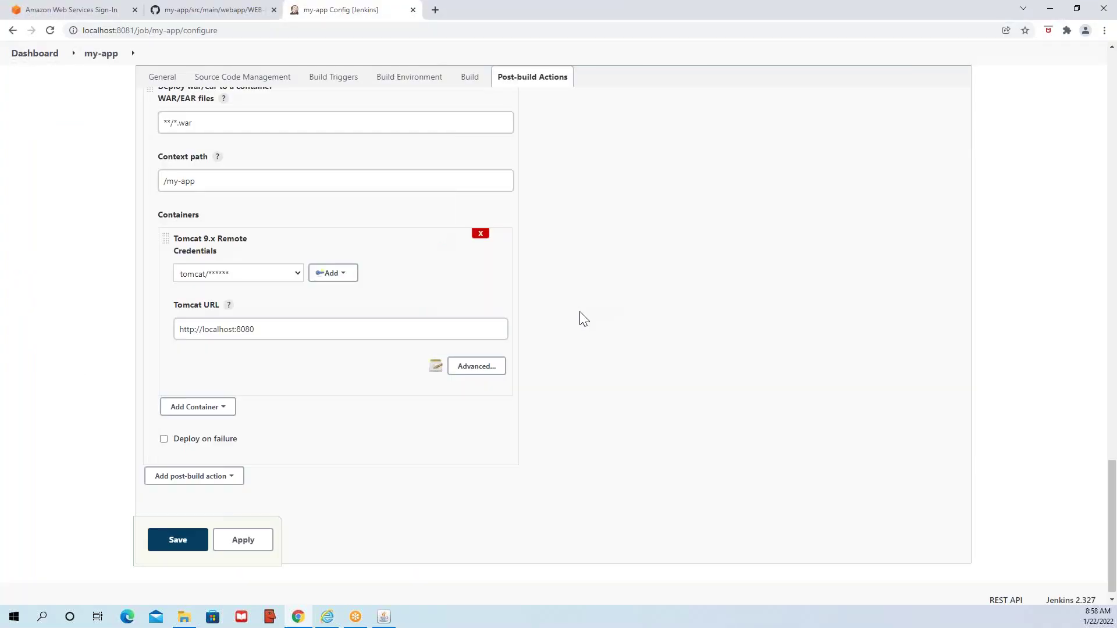
click(199, 104)
click(284, 318)
triple_click(284, 318)
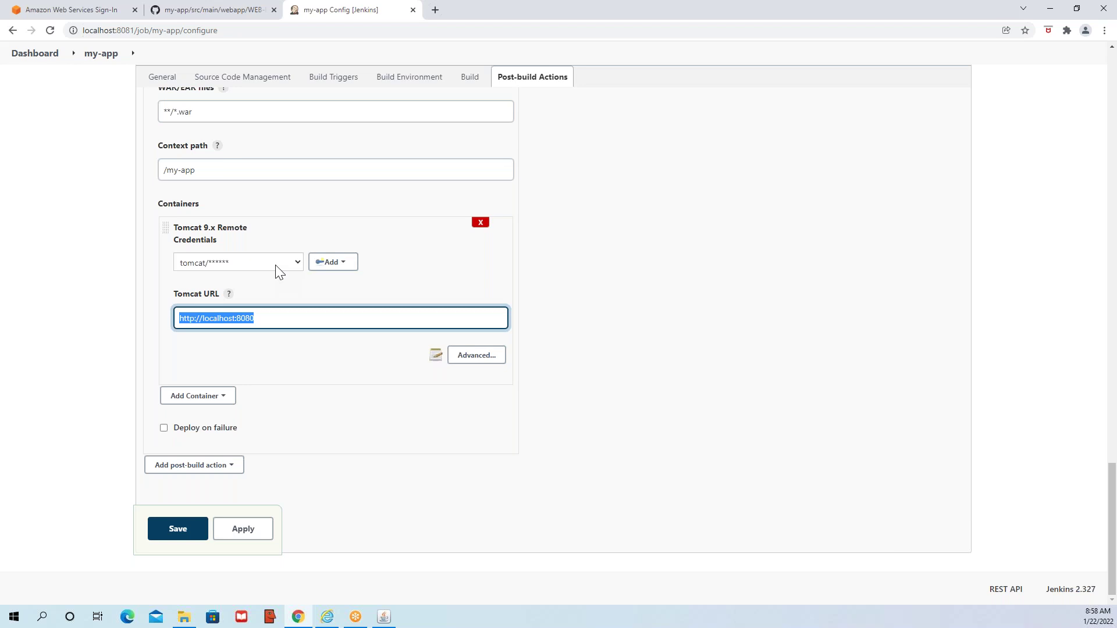
triple_click(241, 114)
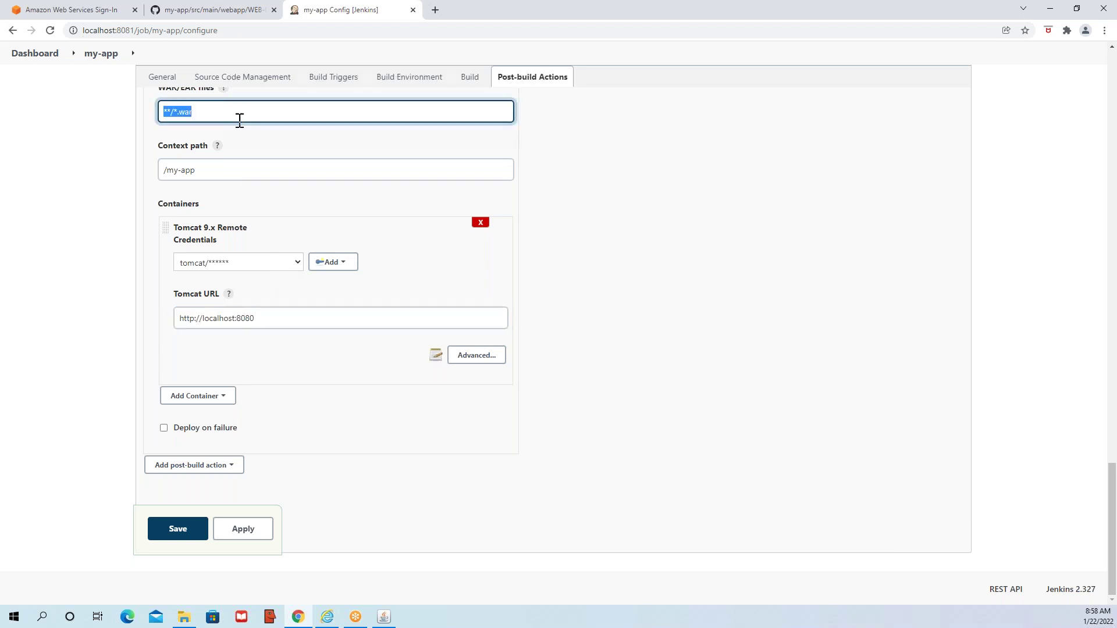
triple_click(238, 174)
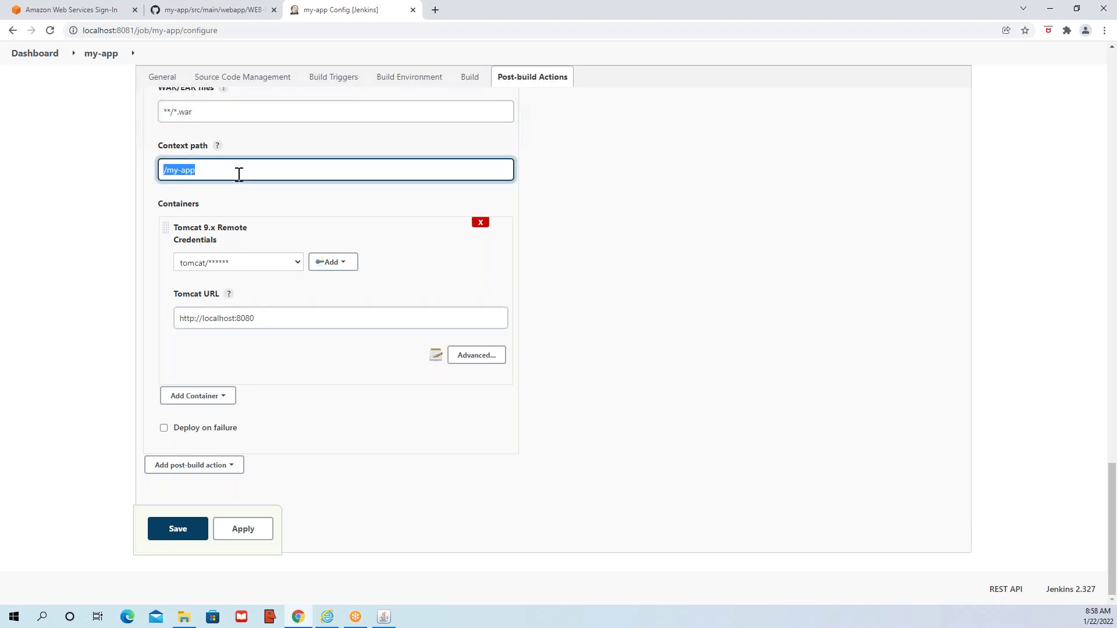
triple_click(234, 111)
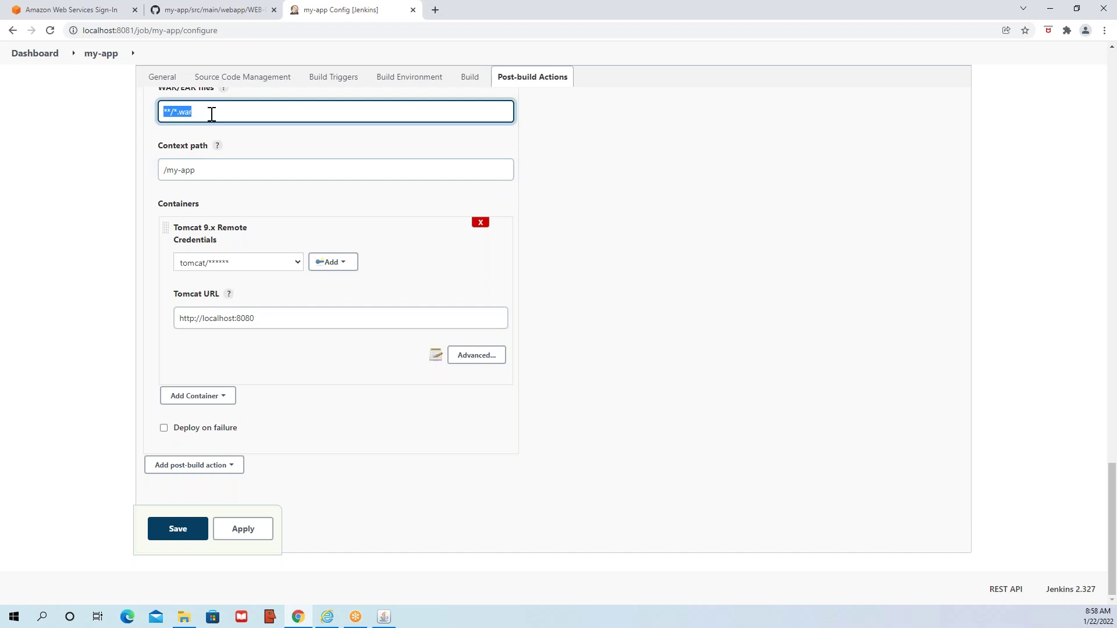
scroll(284, 192, up, 2)
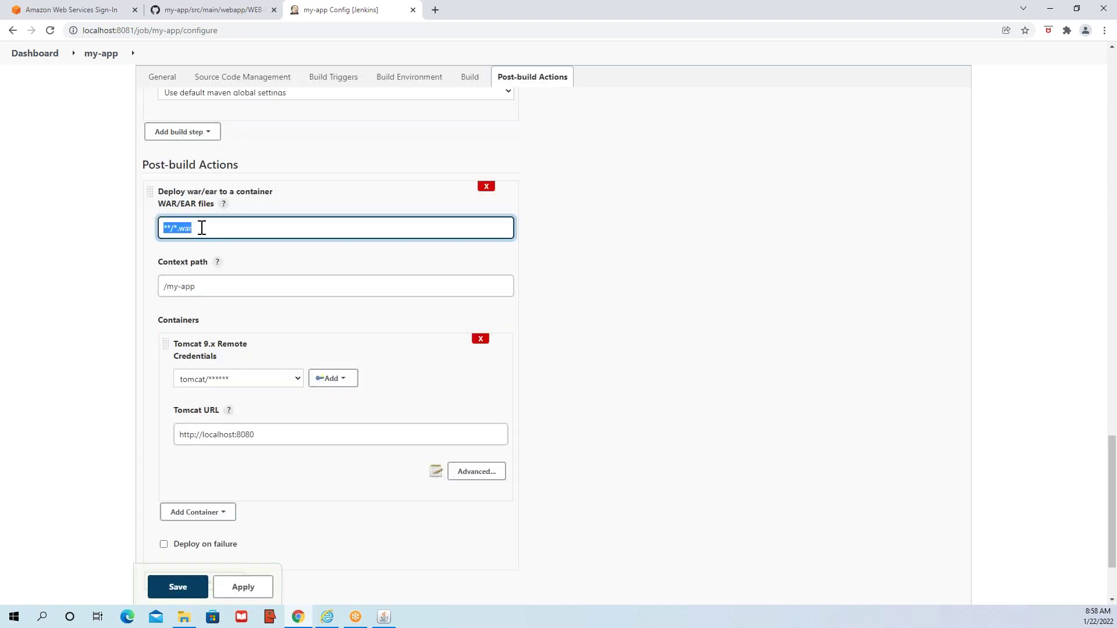
click(220, 232)
scroll(275, 278, down, 1)
scroll(274, 280, down, 1)
click(287, 387)
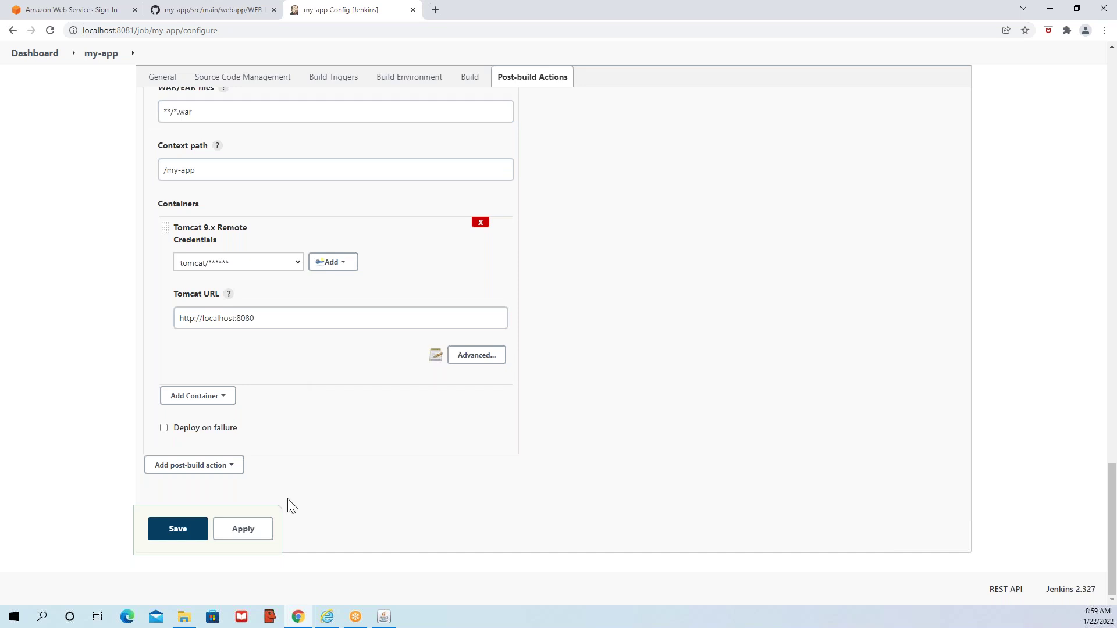
scroll(288, 498, up, 20)
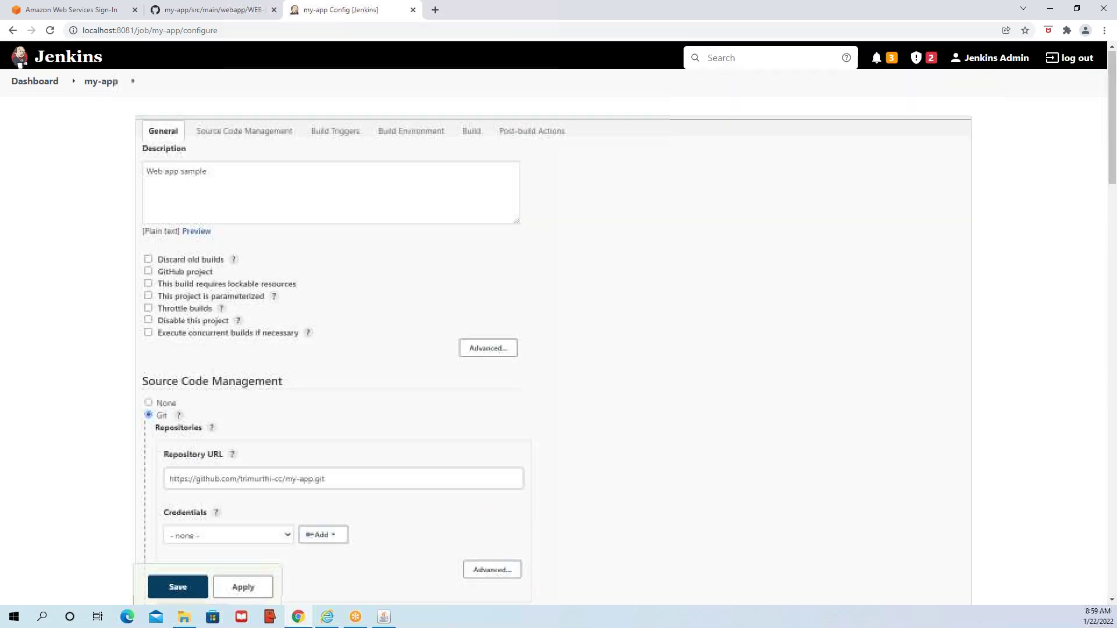
- Leave the unsaved my-app configuration and open the Console Output of build #5
click(93, 88)
click(612, 97)
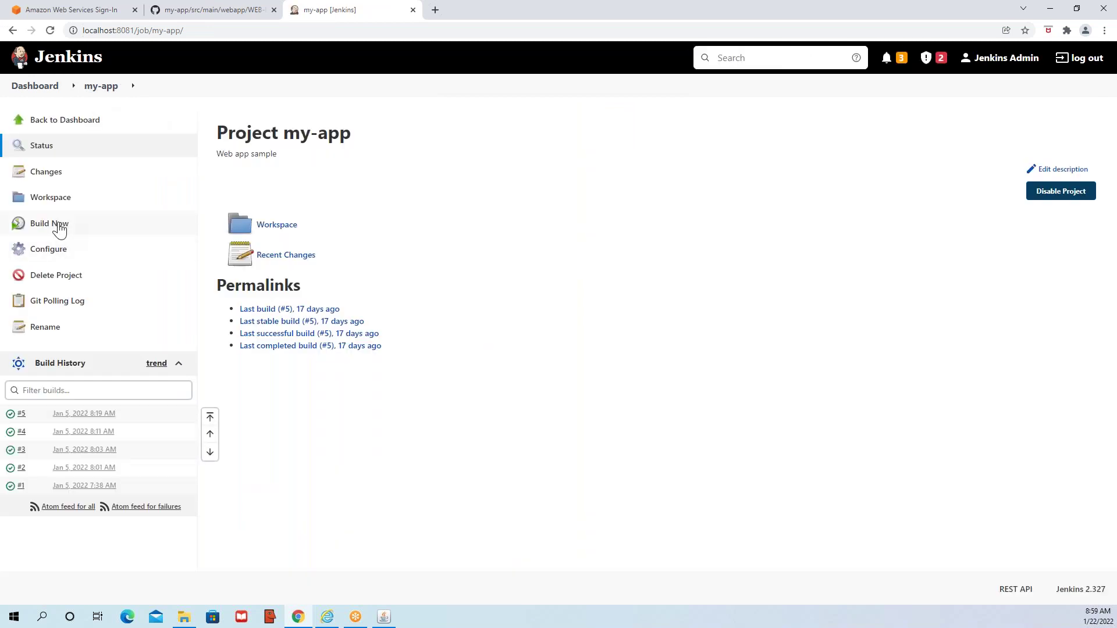
click(14, 416)
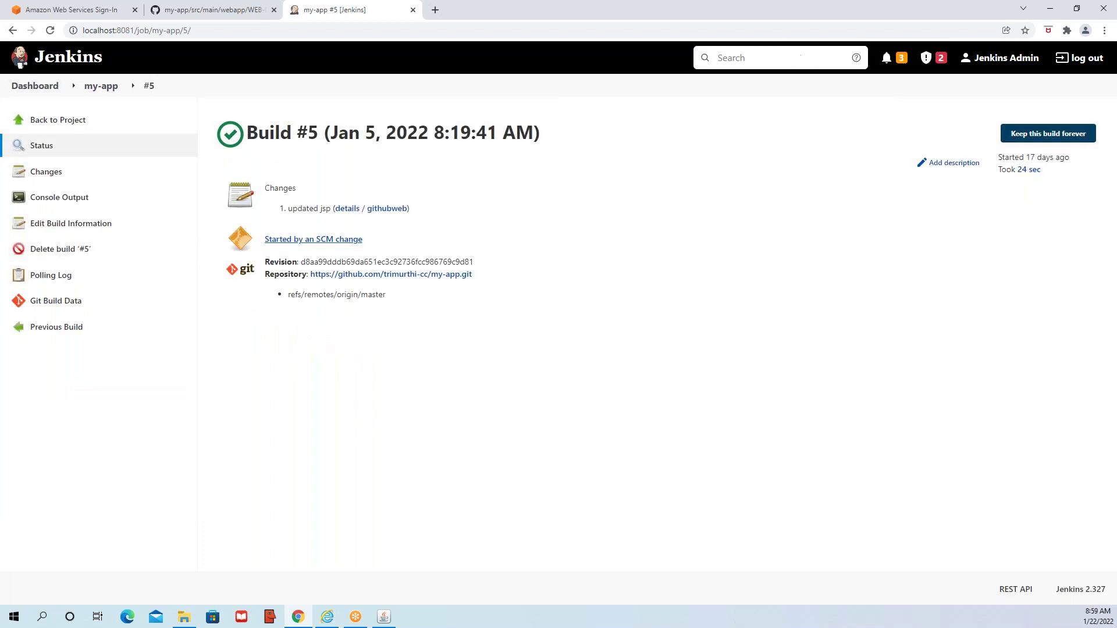
click(67, 203)
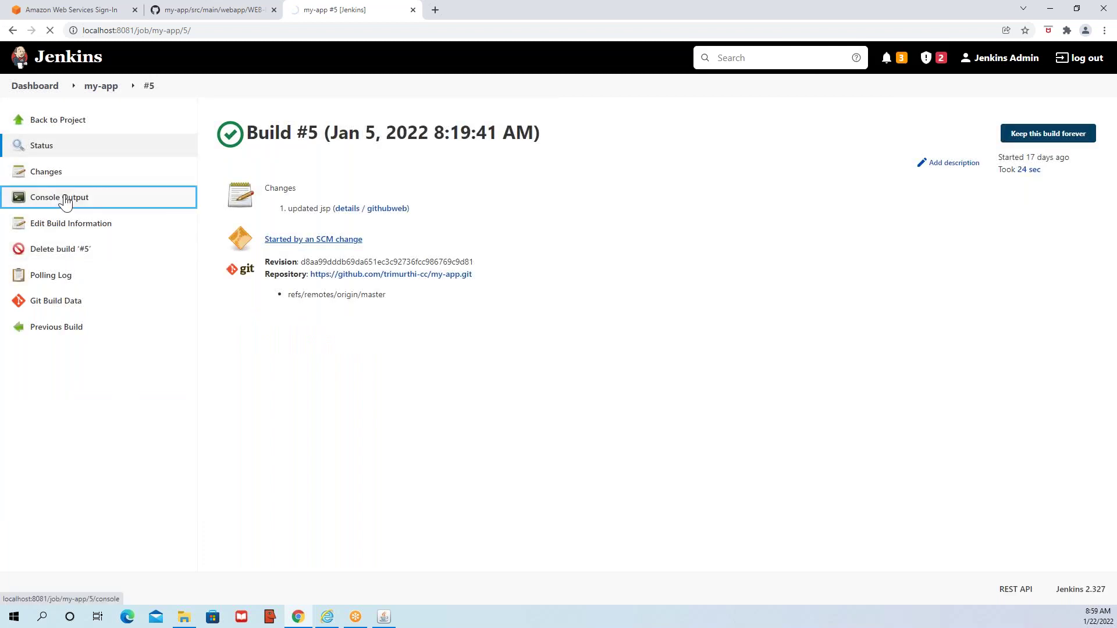
- Scroll build #5's log and highlight the Building my-app Maven Webapp and resources lines
scroll(293, 244, down, 4)
scroll(290, 192, up, 5)
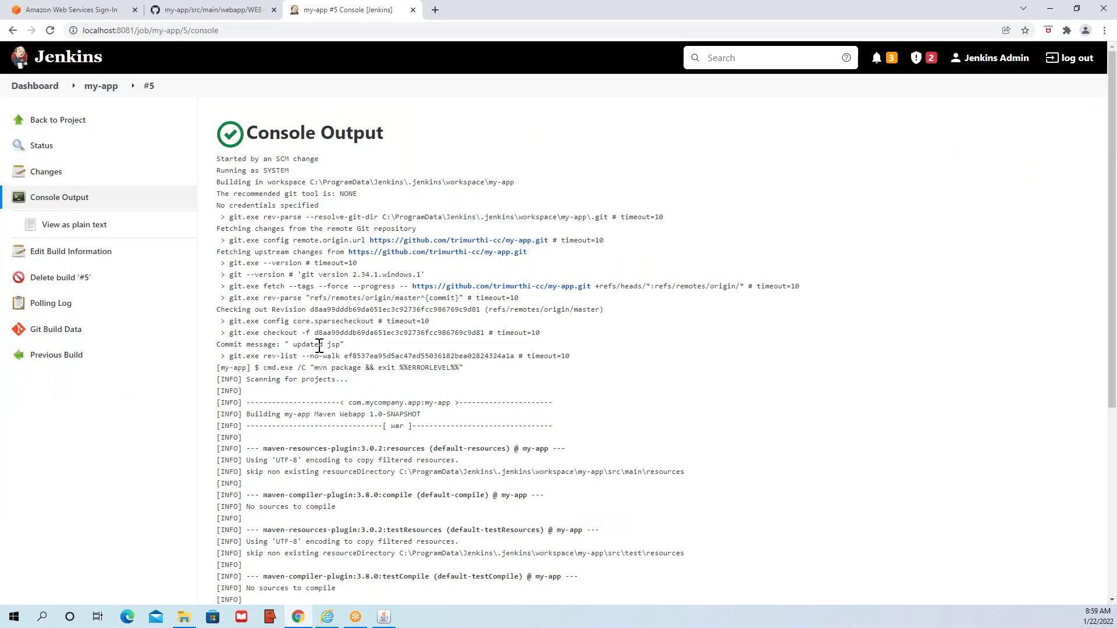
scroll(319, 347, down, 1)
triple_click(314, 239)
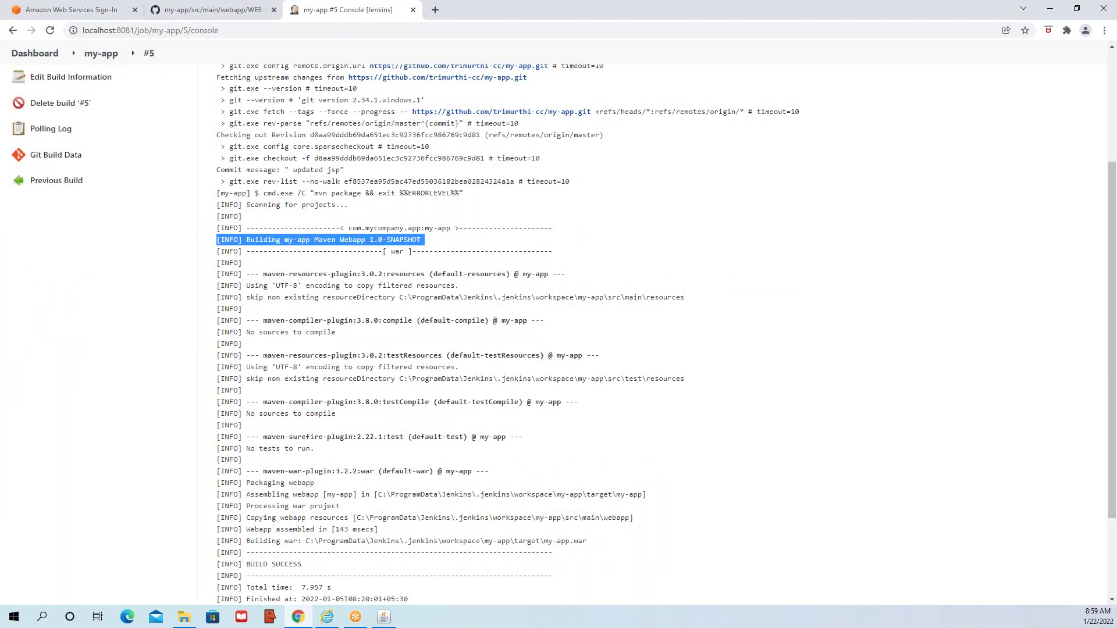
scroll(267, 257, up, 3)
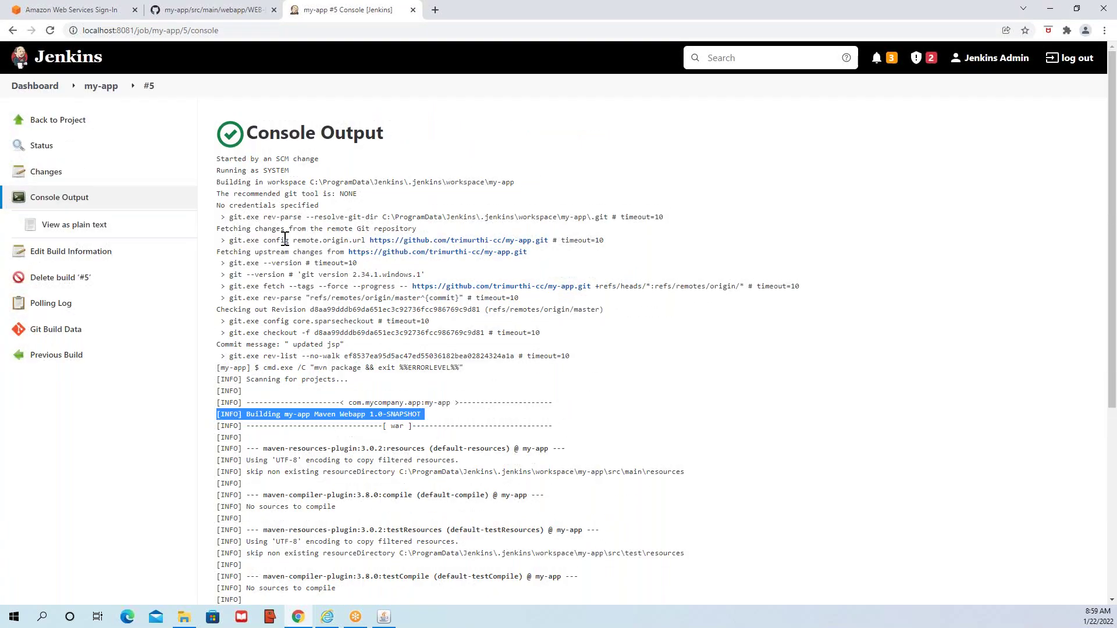
scroll(305, 274, down, 5)
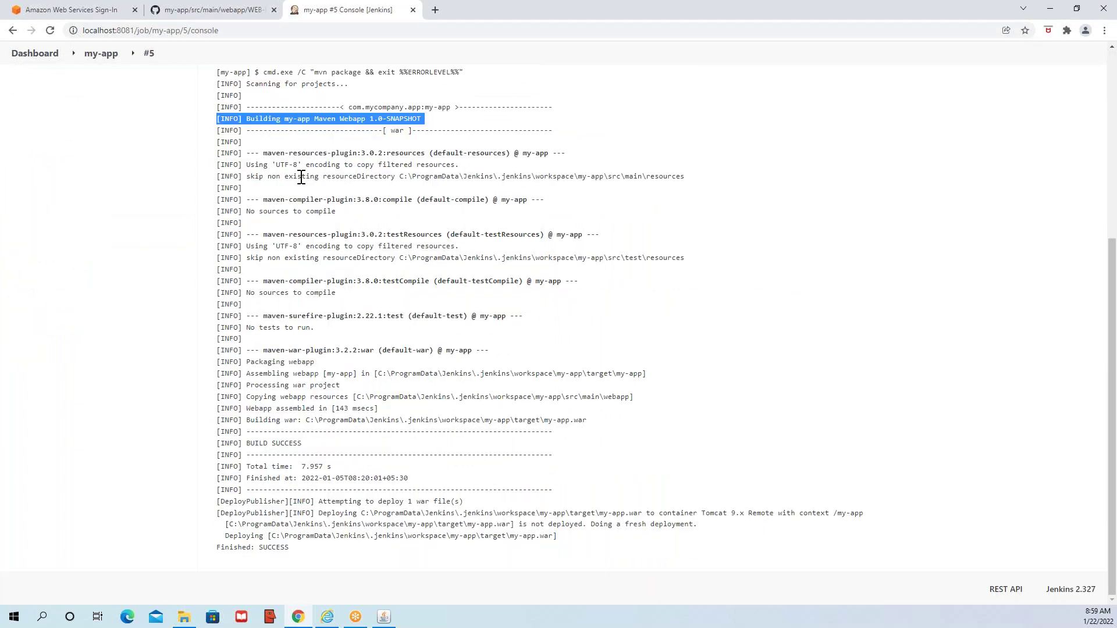
double_click(308, 154)
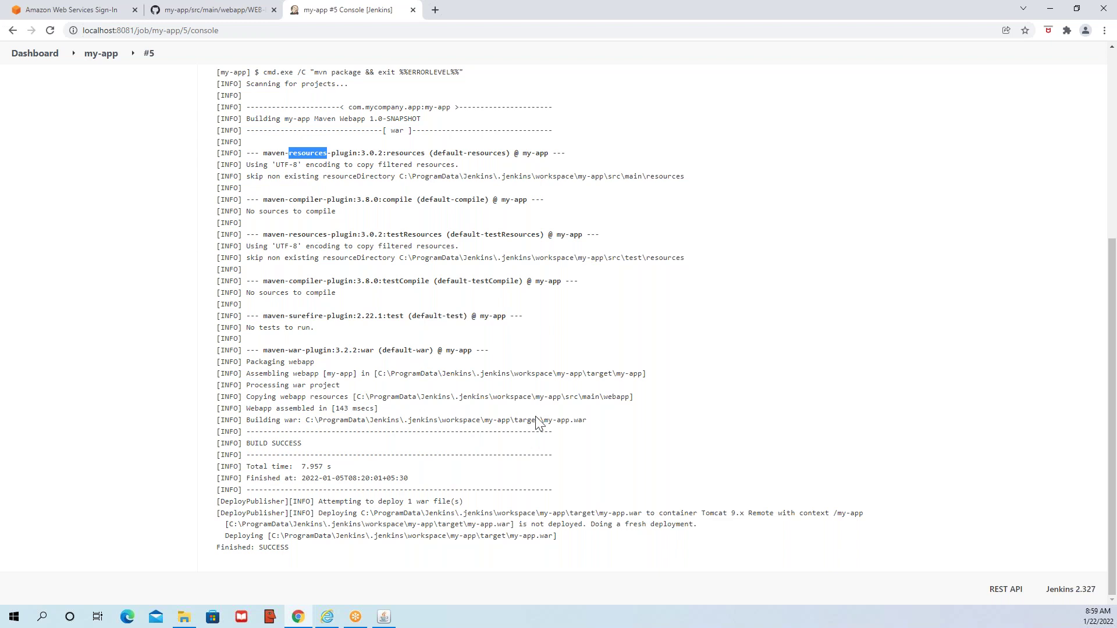
- Highlight the my-app.war deployment lines through Finished: SUCCESS, then return to the Dashboard
drag(544, 420, 591, 425)
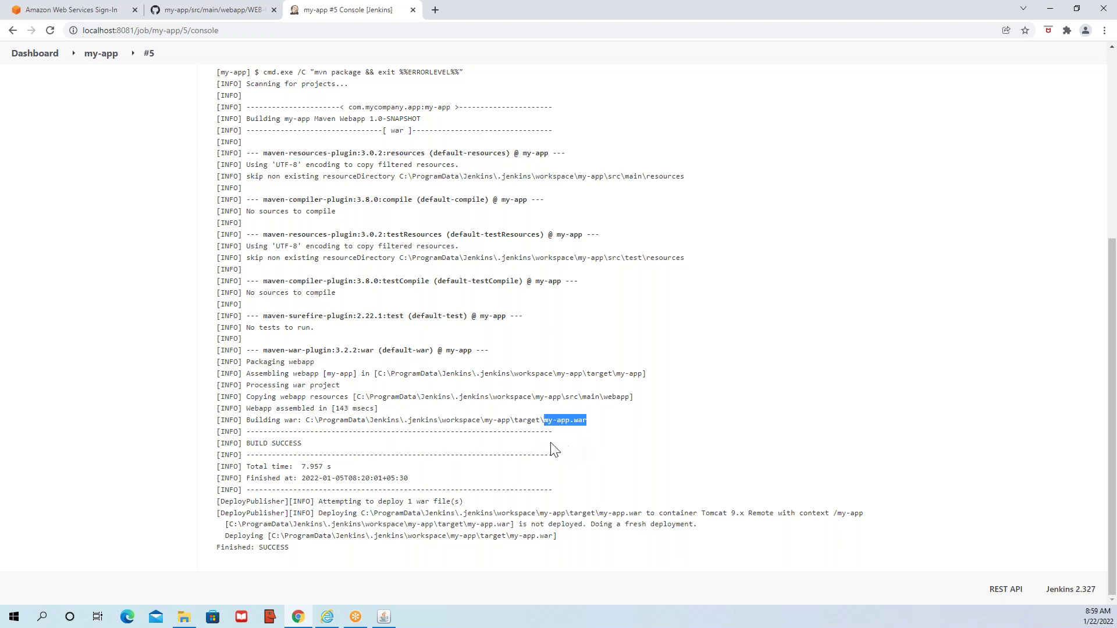
triple_click(329, 501)
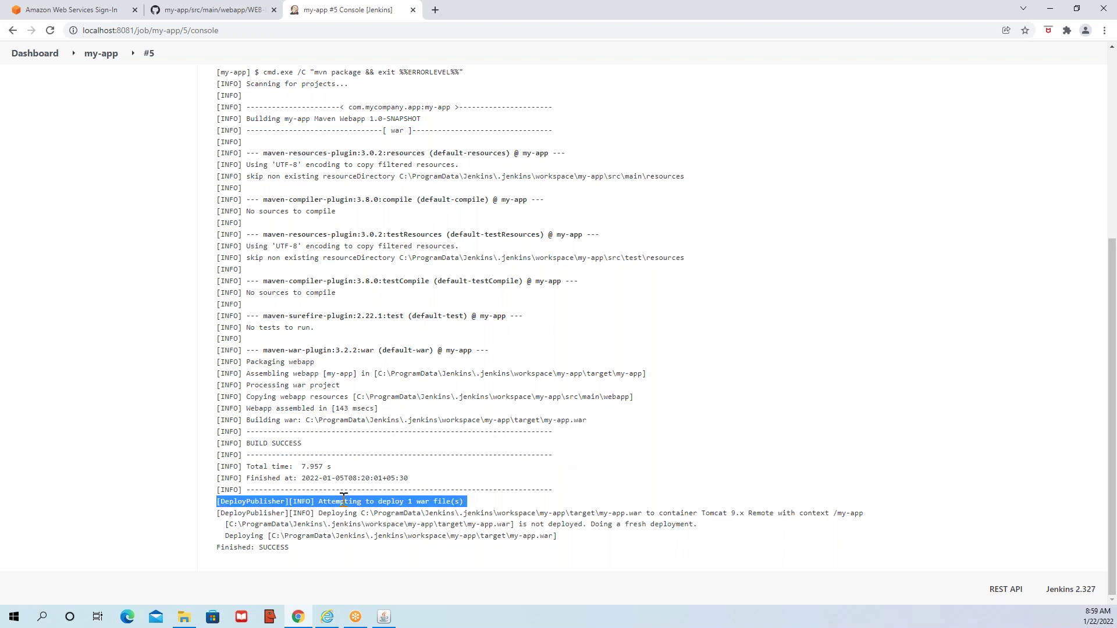
drag(320, 515, 505, 536)
click(571, 549)
triple_click(260, 514)
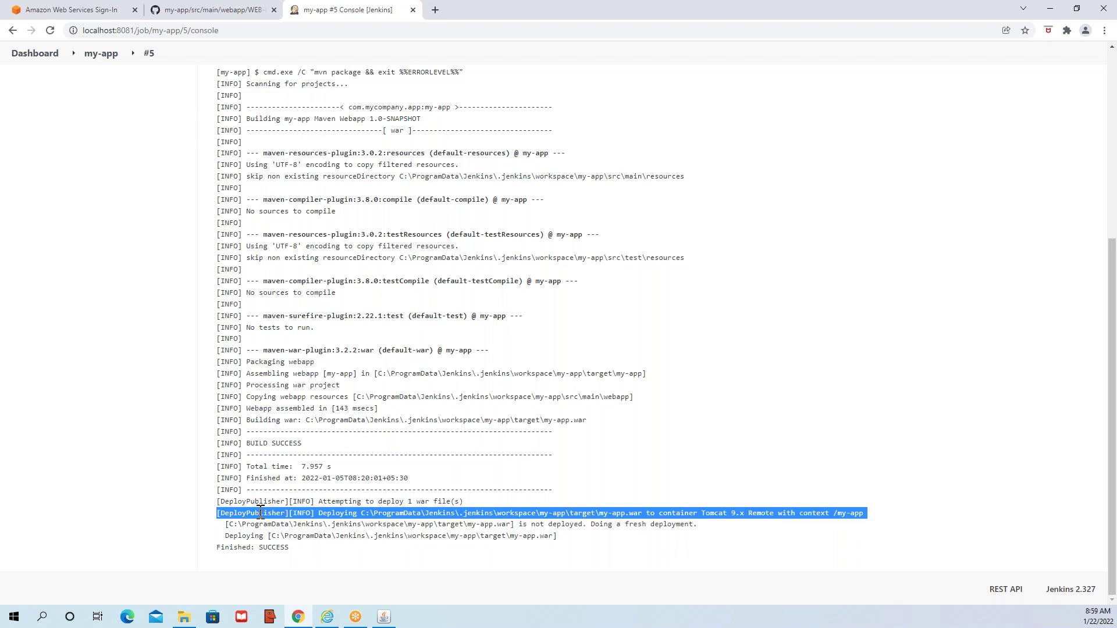
scroll(260, 514, up, 5)
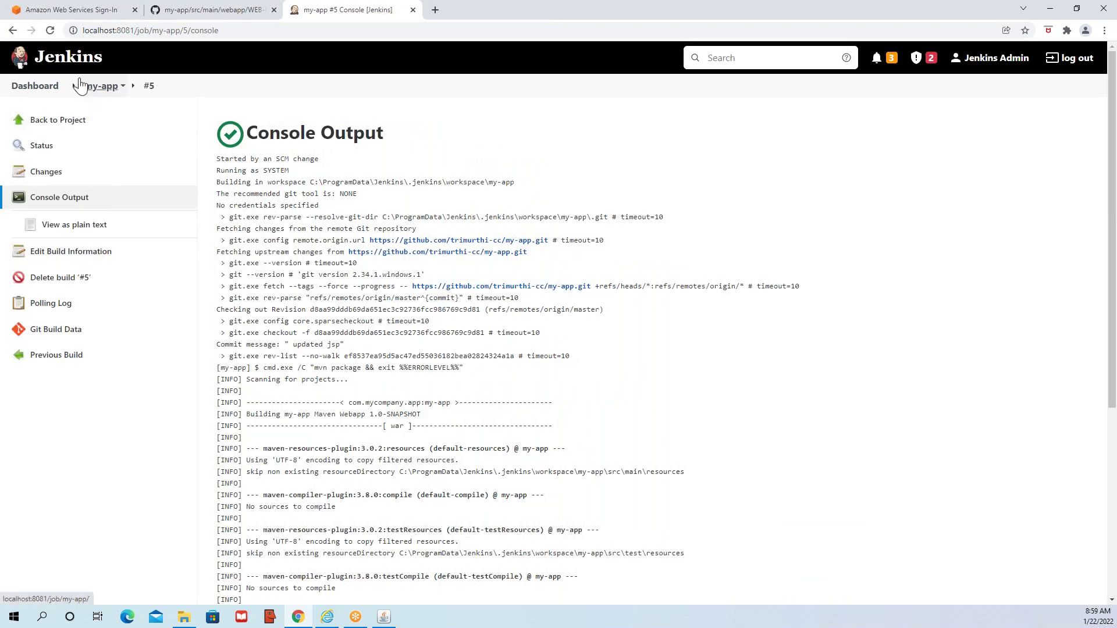
click(39, 88)
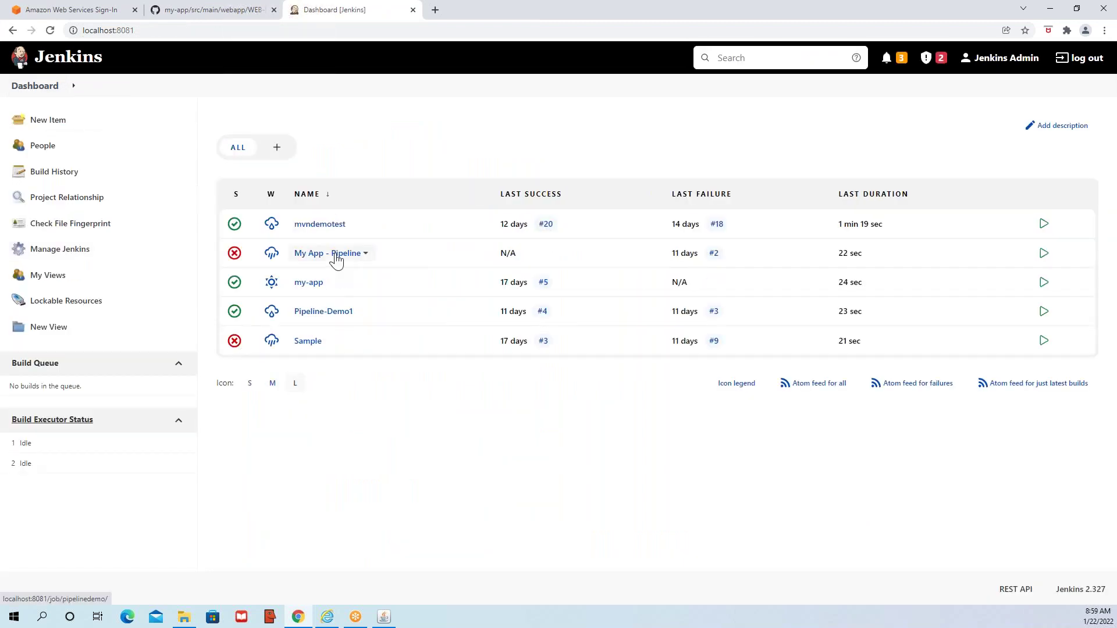
- View the Pipeline-Demo1 and My App - Pipeline job pages, then open the mvndemotest project
click(318, 315)
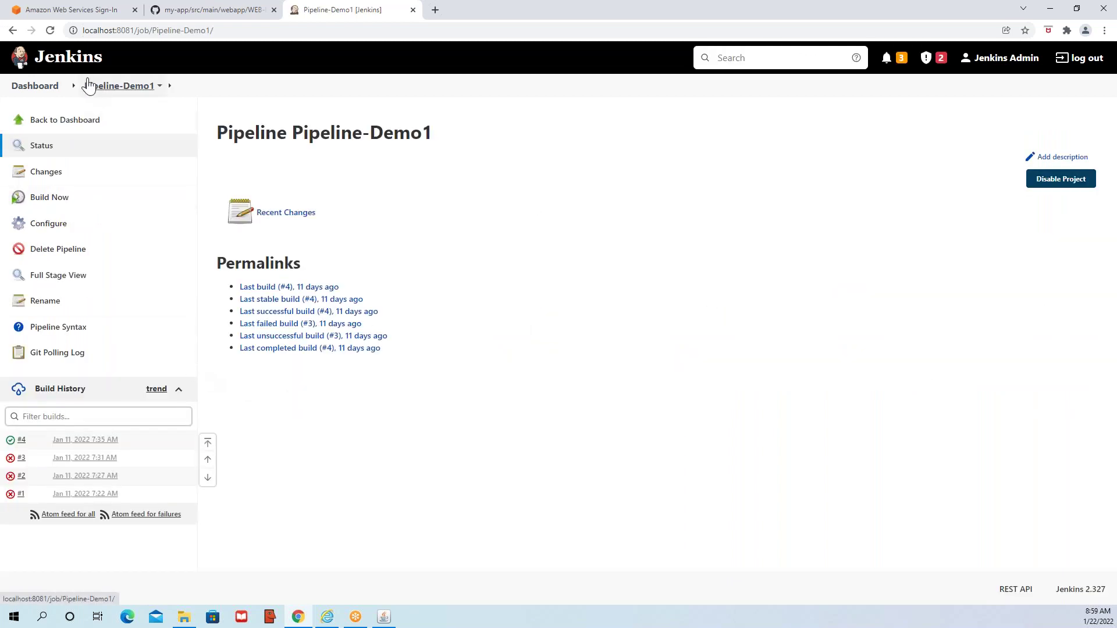
click(41, 87)
click(329, 256)
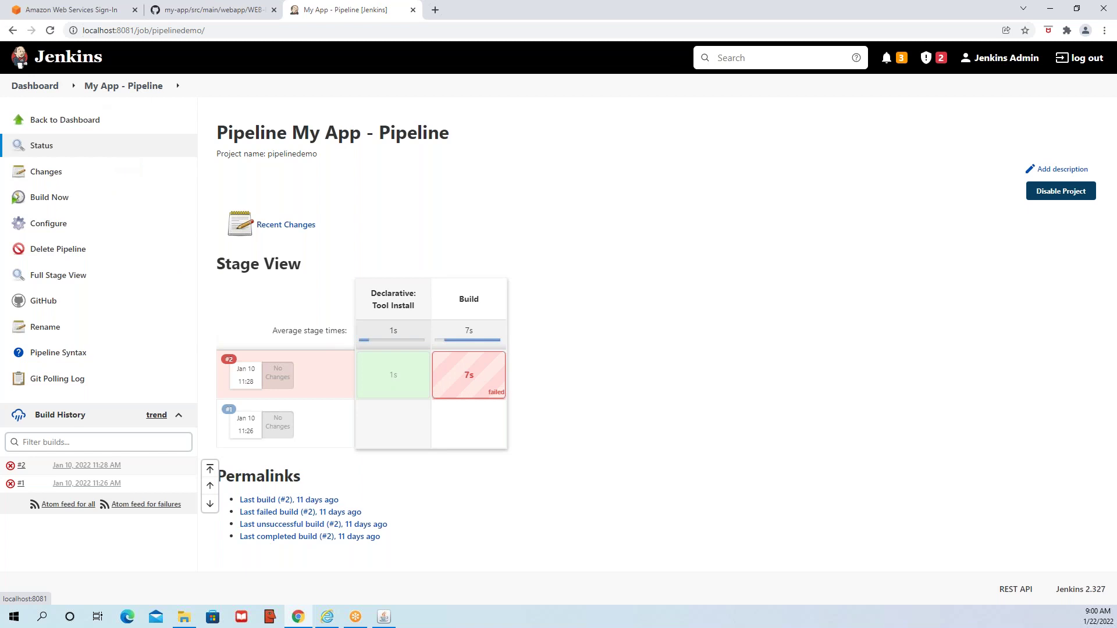
click(50, 89)
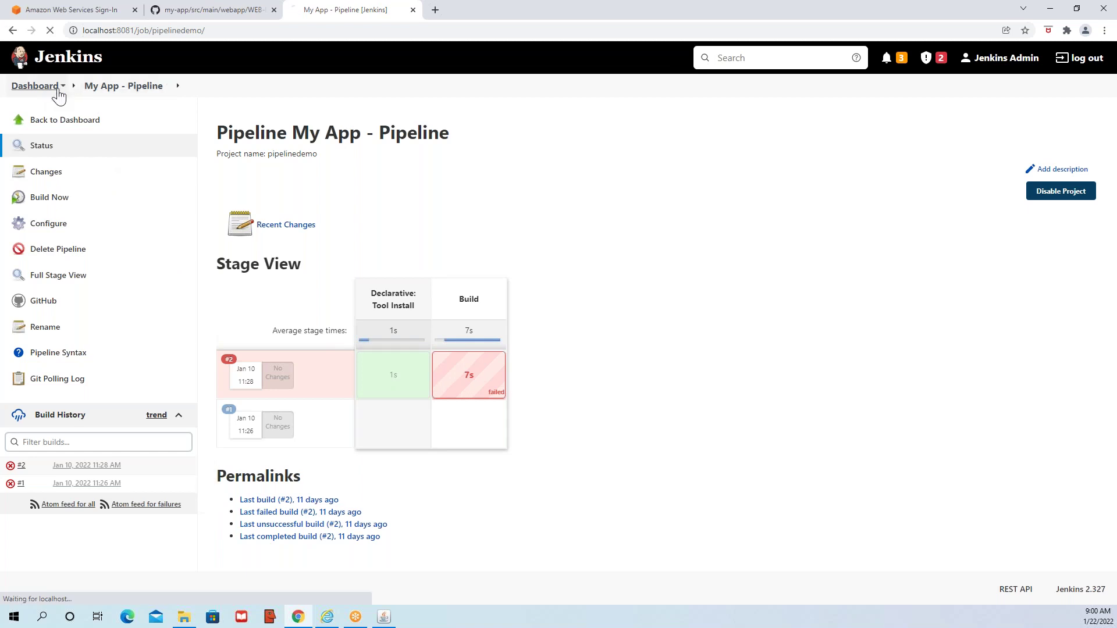
click(324, 226)
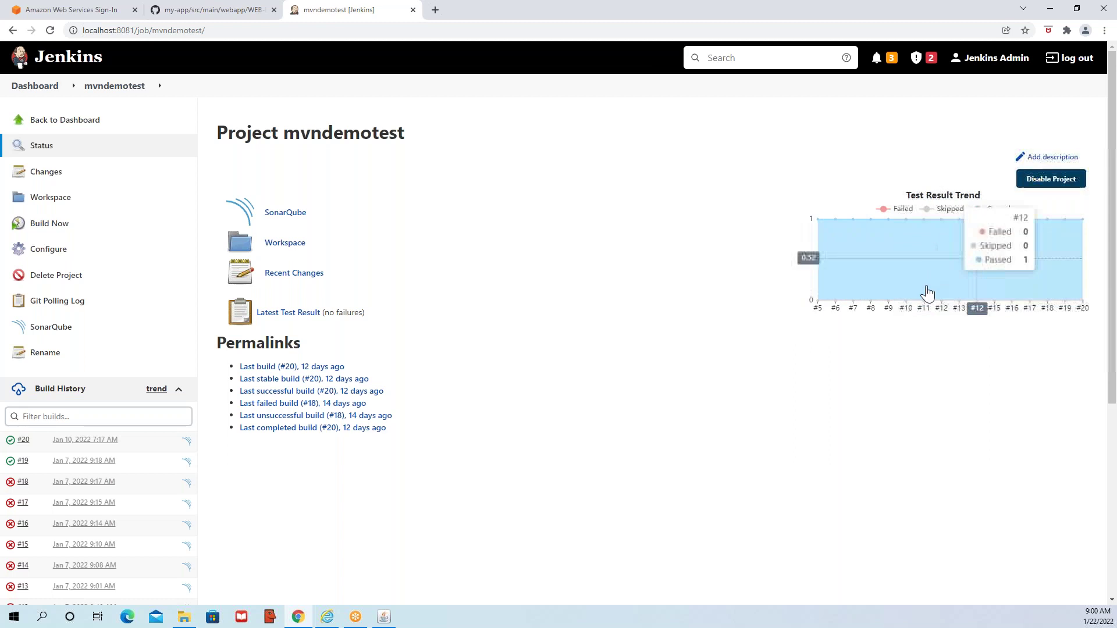
- View mvndemotest's SonarQube report and its build #20 page, then go back to the Dashboard
click(285, 213)
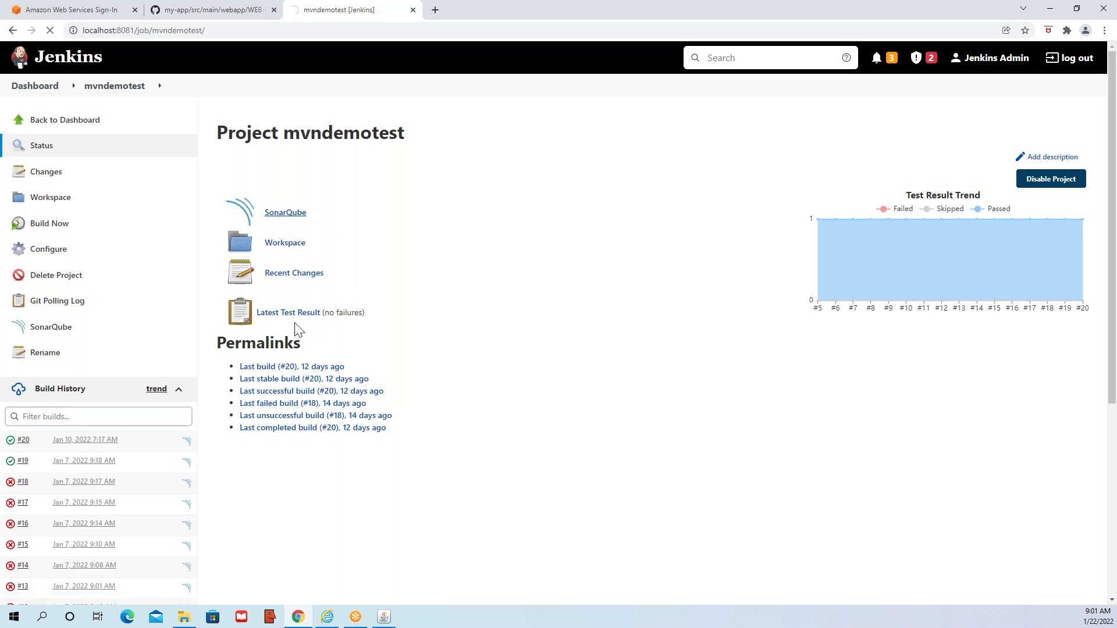
click(12, 31)
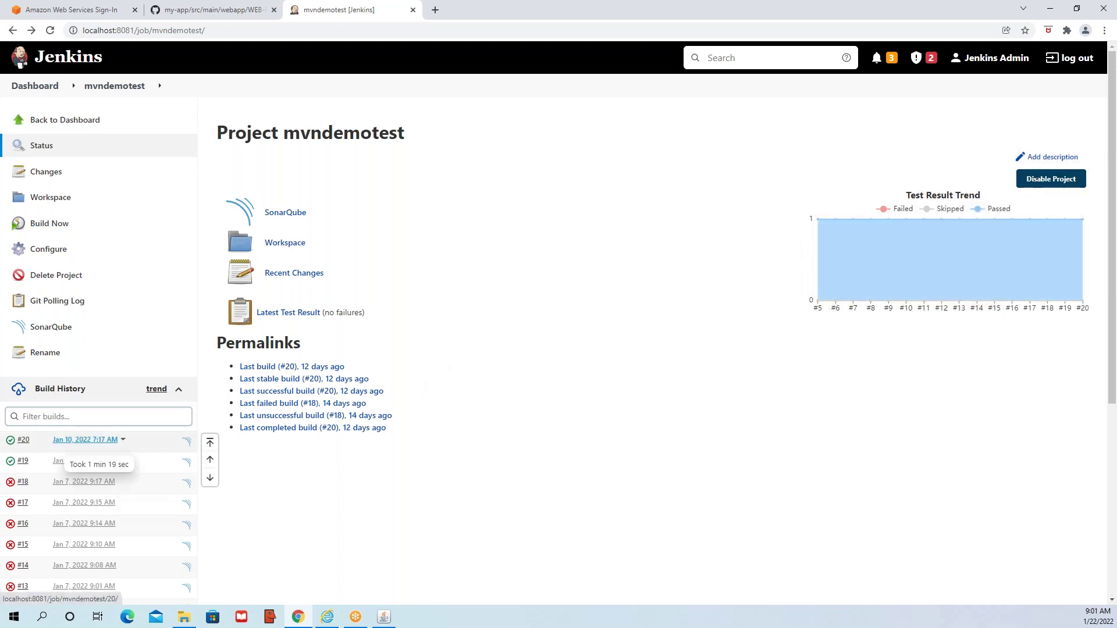
click(81, 440)
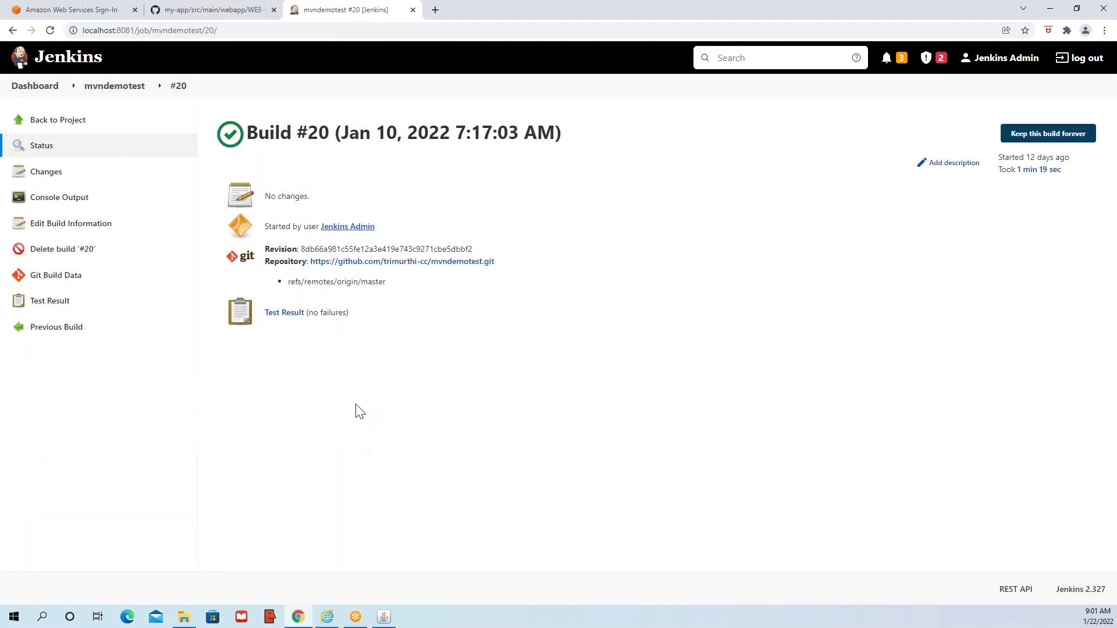
click(94, 90)
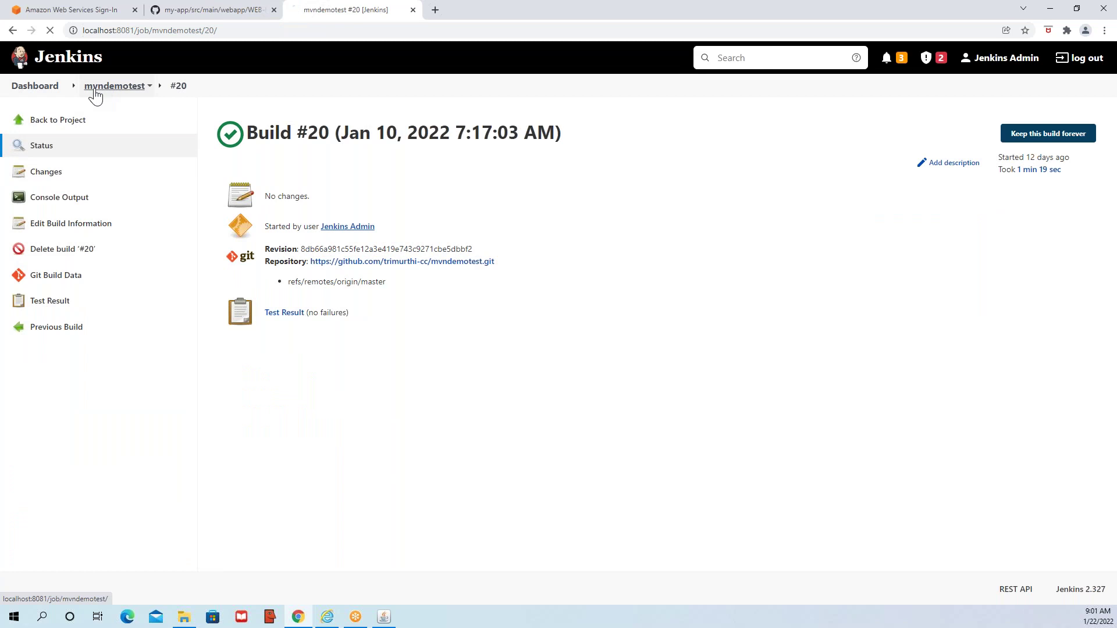
click(35, 87)
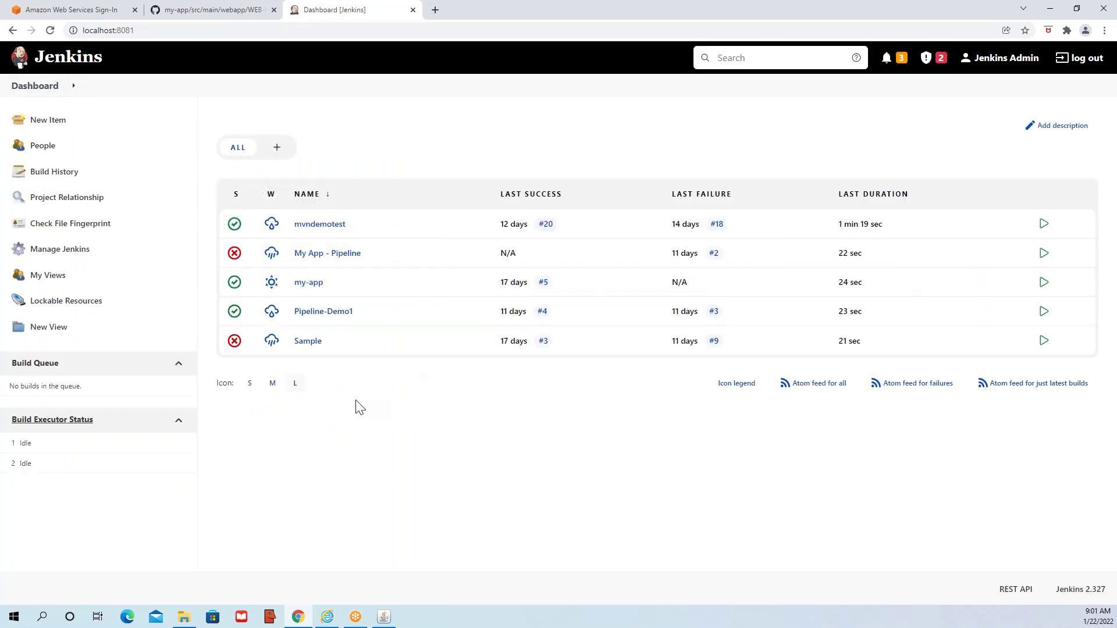